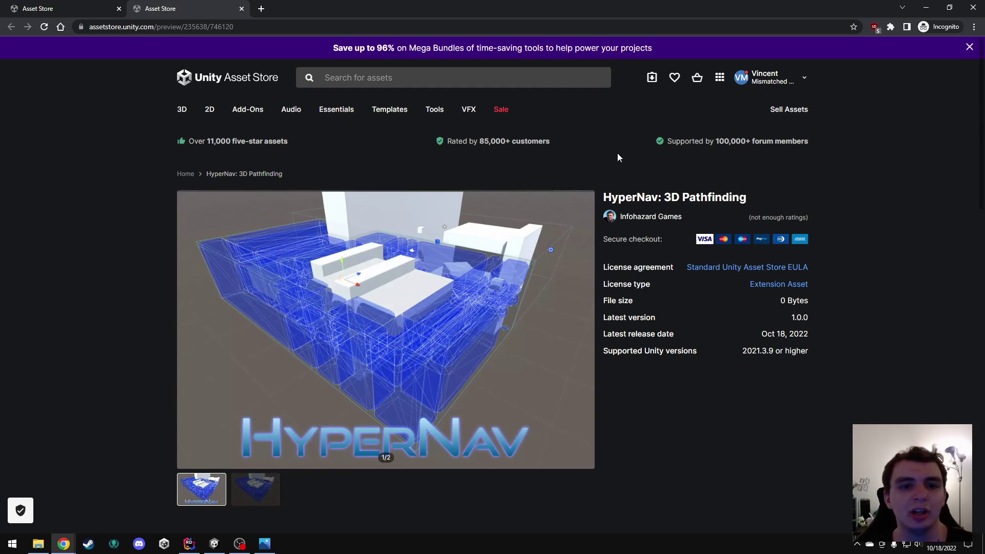
Switch to the Infohazard Core Utility Library asset page and look over its details.
{"action": "left_click", "coordinate": [61, 8]}
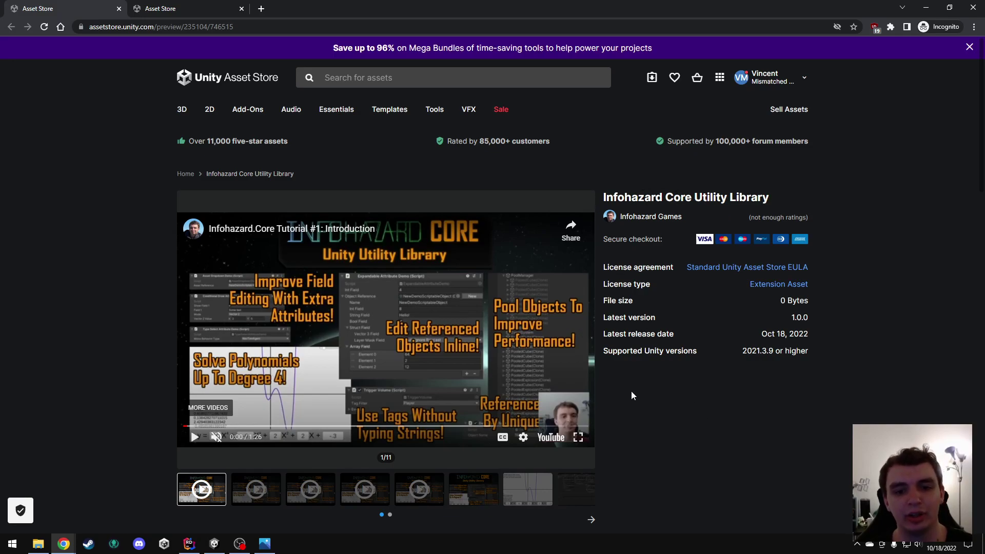
{"action": "scroll", "coordinate": [645, 380], "scroll_direction": "down", "scroll_amount": 5}
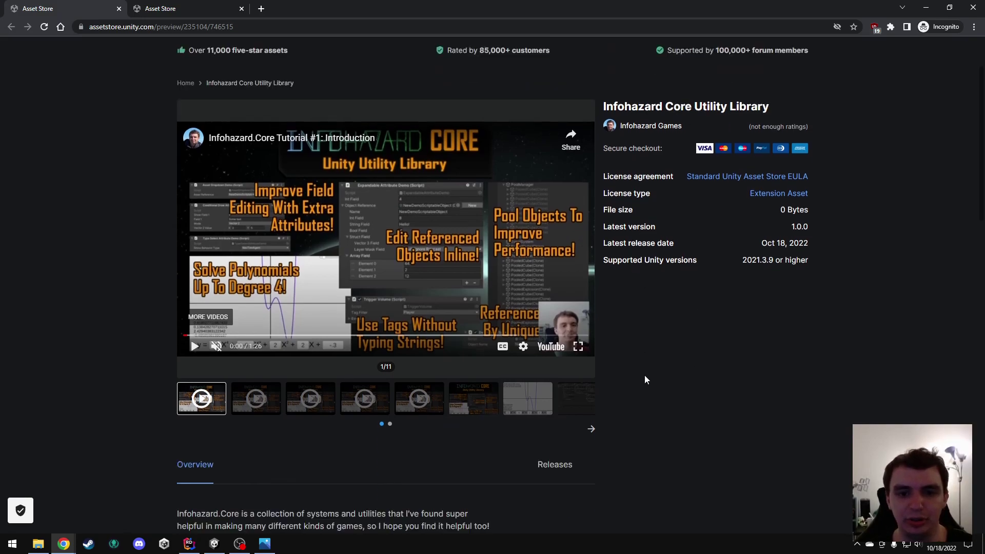
{"action": "scroll", "coordinate": [623, 344], "scroll_direction": "up", "scroll_amount": 5}
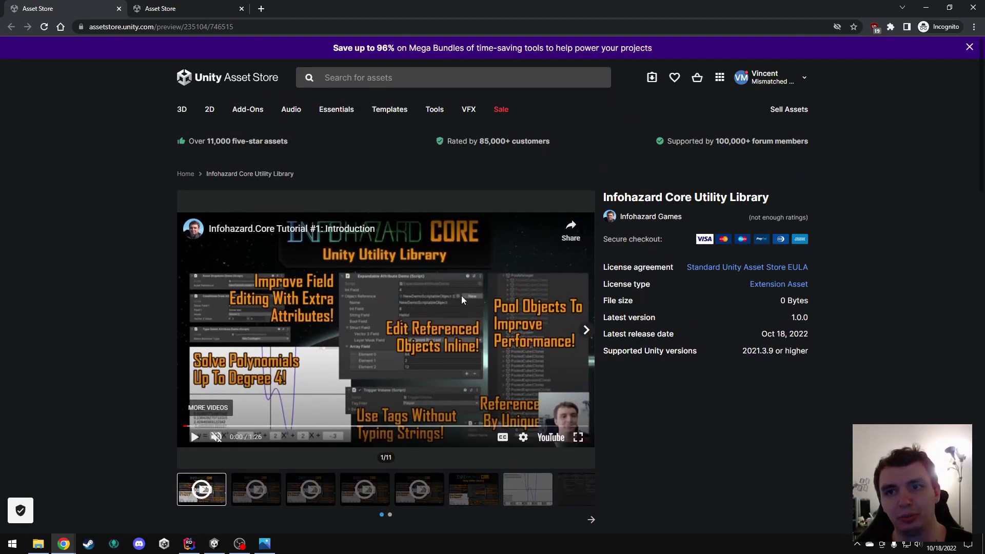
Switch to the Unity editor and inspect the cubes in the Geometry group, including the Mesh Collider on Cube (4).
{"action": "left_click", "coordinate": [214, 543]}
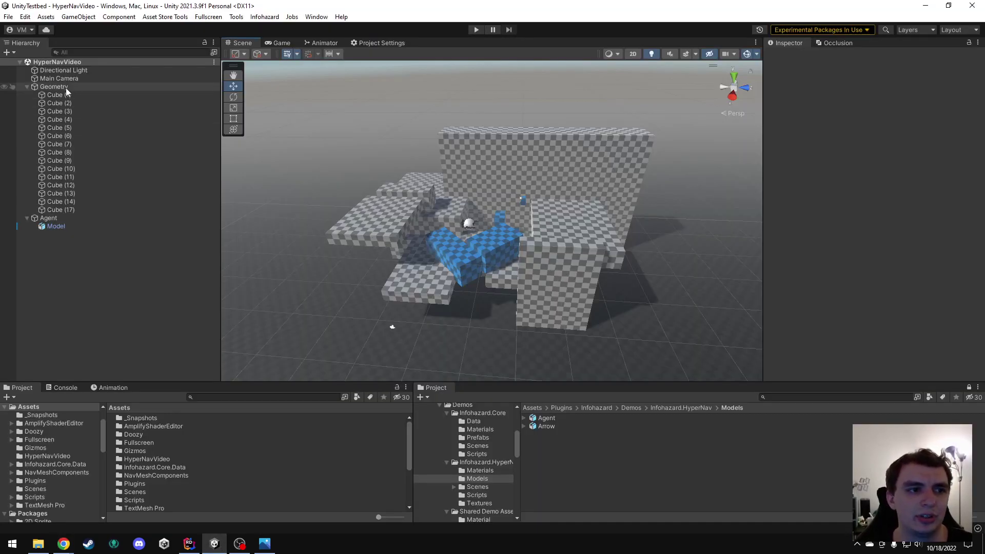
{"action": "key", "text": "w"}
{"action": "right_click_drag", "start_coordinate": [451, 220], "coordinate": [480, 231]}
{"action": "key", "text": "s"}
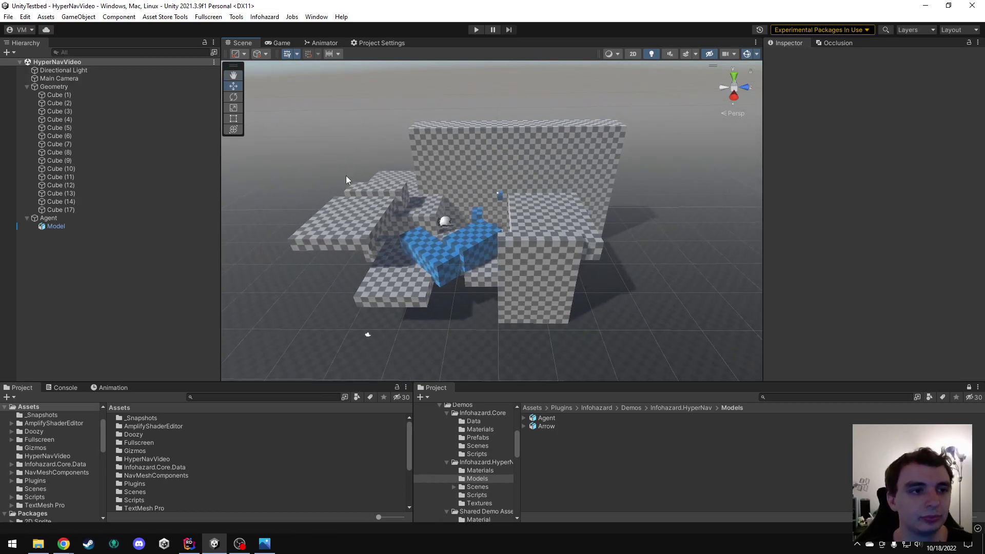
{"action": "left_click", "coordinate": [54, 87]}
{"action": "left_click", "coordinate": [68, 96]}
{"action": "left_click", "coordinate": [70, 104]}
{"action": "left_click", "coordinate": [73, 119]}
{"action": "scroll", "coordinate": [849, 277], "scroll_direction": "down", "scroll_amount": 3}
{"action": "scroll", "coordinate": [849, 277], "scroll_direction": "down", "scroll_amount": 1}
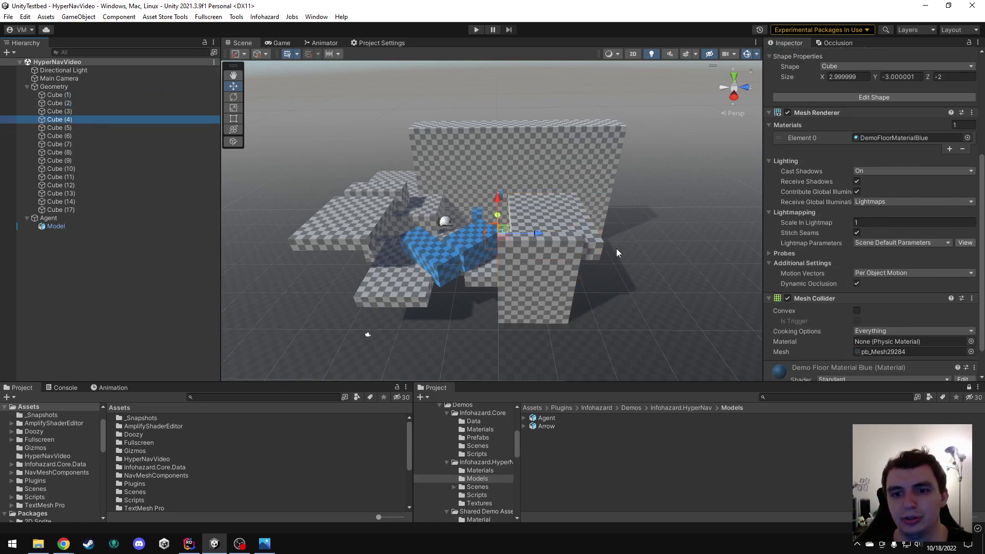
Inspect the Agent object up close and examine the Sphere Collider on its Model child.
{"action": "left_click", "coordinate": [62, 216]}
{"action": "key", "text": "f"}
{"action": "left_click_drag", "start_coordinate": [710, 251], "coordinate": [516, 298], "text": "alt"}
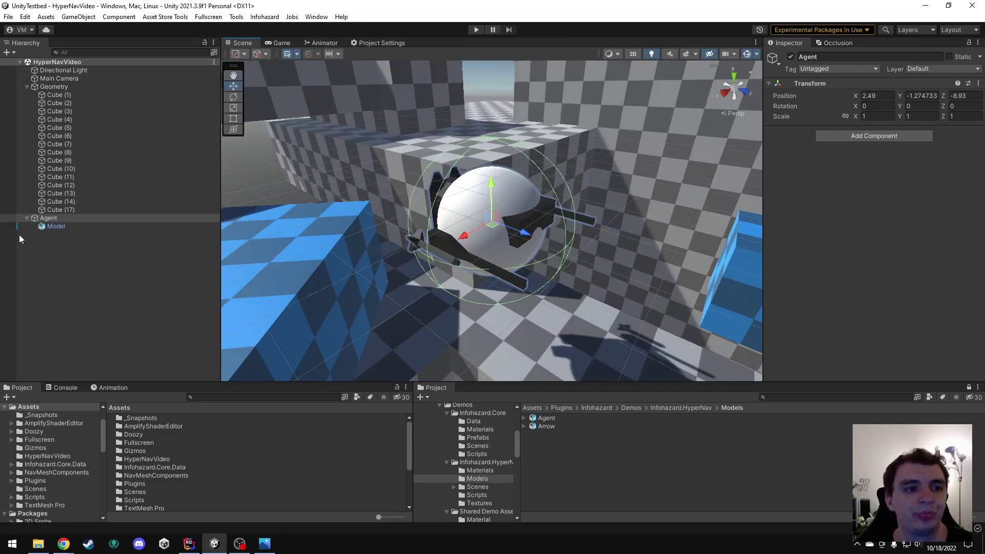
{"action": "left_click", "coordinate": [55, 226]}
{"action": "scroll", "coordinate": [866, 251], "scroll_direction": "down", "scroll_amount": 5}
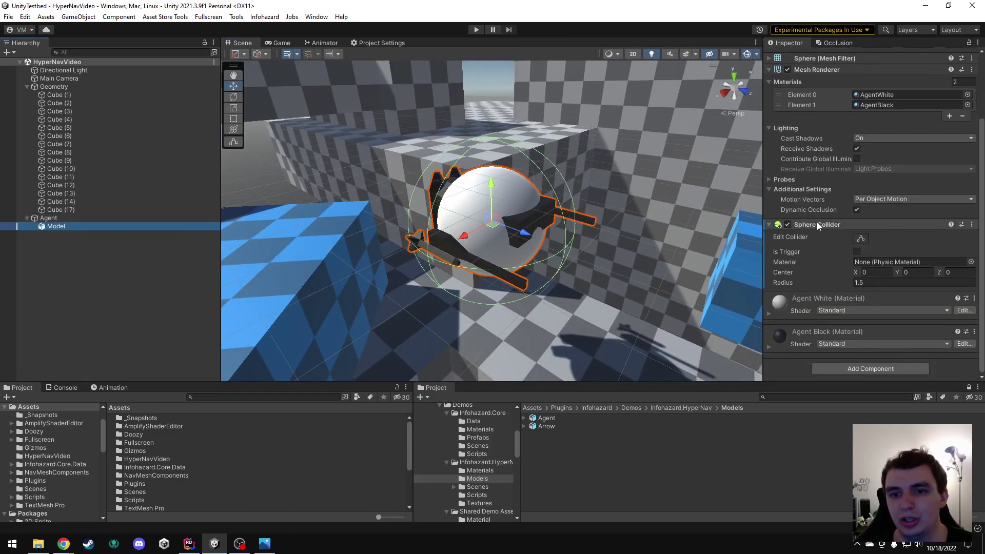
{"action": "scroll", "coordinate": [817, 223], "scroll_direction": "up", "scroll_amount": 5}
{"action": "left_click_drag", "start_coordinate": [568, 193], "coordinate": [677, 185], "text": "alt"}
{"action": "right_click_drag", "start_coordinate": [677, 186], "coordinate": [436, 115], "text": "alt"}
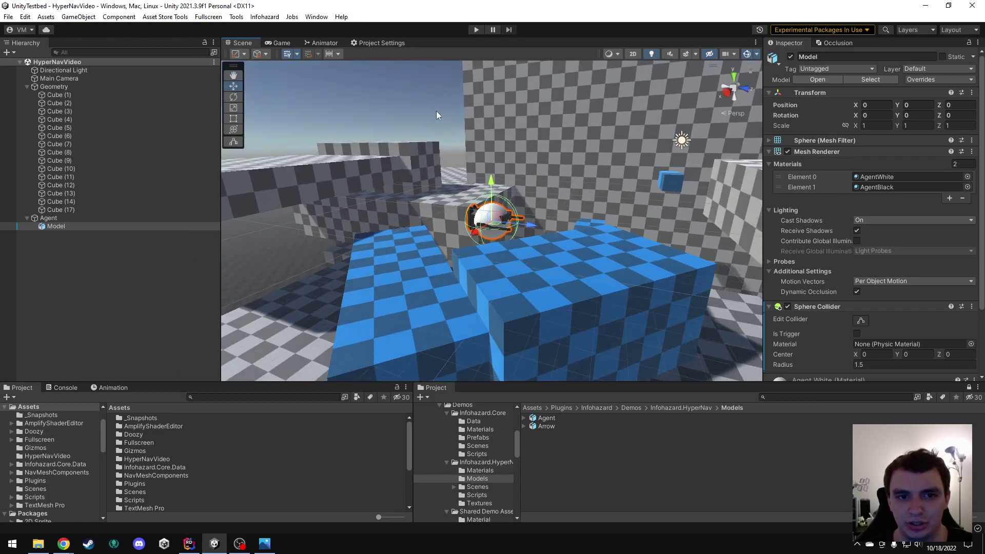
Clear the selection and add a HyperNav Nav Volume object to the HyperNavVideo scene.
{"action": "left_click", "coordinate": [410, 96]}
{"action": "scroll", "coordinate": [411, 96], "scroll_direction": "down", "scroll_amount": 8}
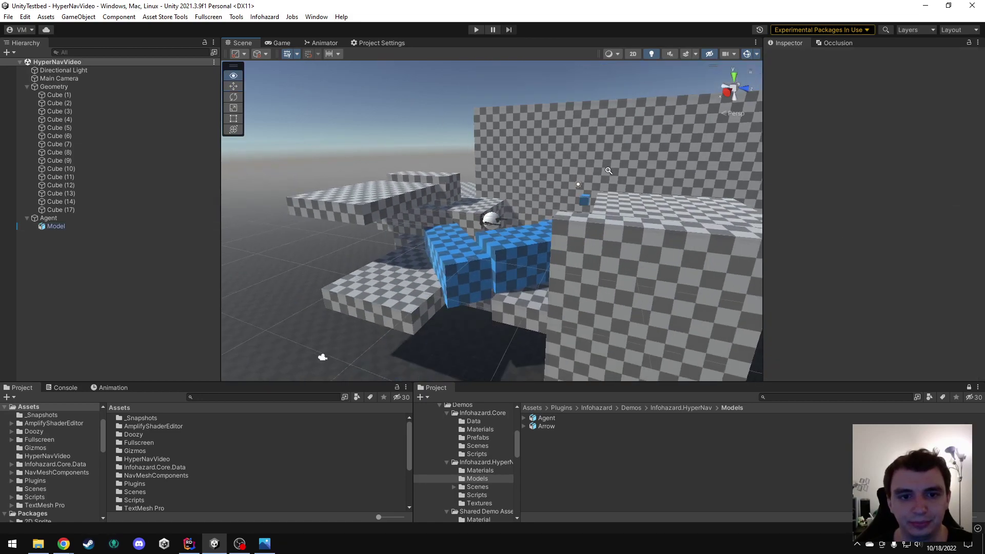
{"action": "left_click_drag", "start_coordinate": [513, 154], "coordinate": [564, 190], "text": "alt"}
{"action": "mouse_move", "coordinate": [564, 189]}
{"action": "right_mouse_down", "text": "alt"}
{"action": "mouse_move", "coordinate": [598, 198]}
{"action": "mouse_move", "coordinate": [567, 182]}
{"action": "right_mouse_up", "text": "alt"}
{"action": "left_click_drag", "start_coordinate": [567, 181], "coordinate": [573, 186], "text": "alt"}
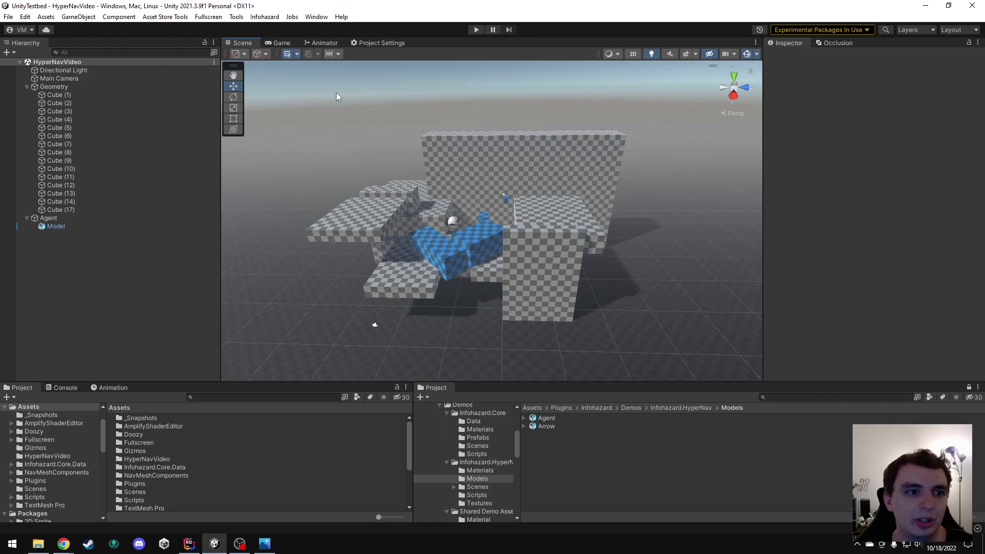
{"action": "left_click", "coordinate": [262, 18]}
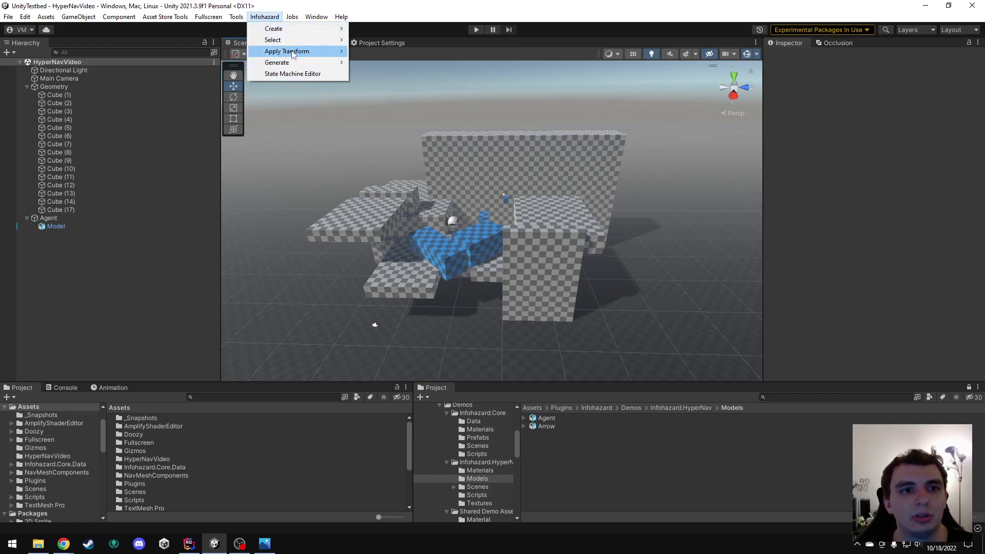
{"action": "mouse_move", "coordinate": [277, 29]}
{"action": "mouse_move", "coordinate": [379, 74]}
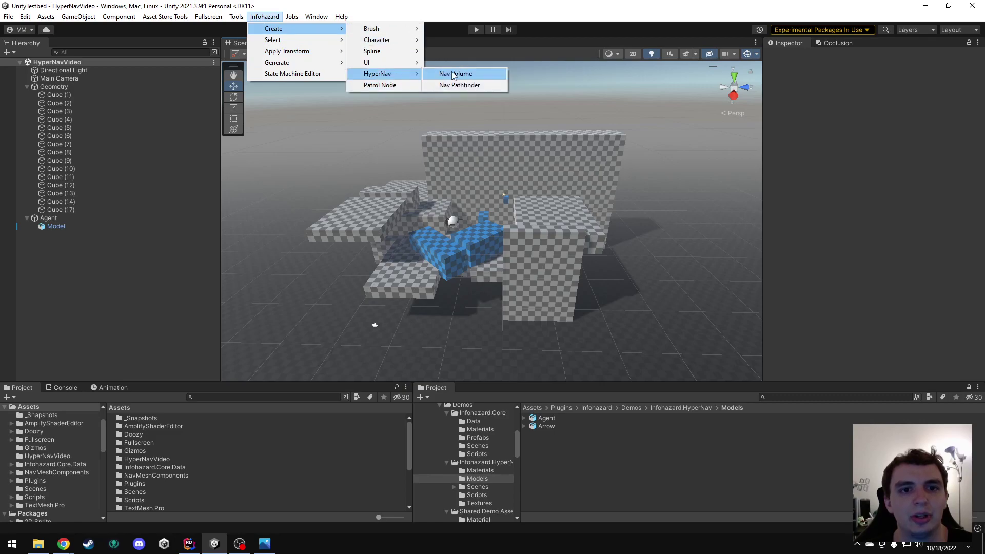
{"action": "left_click", "coordinate": [455, 74]}
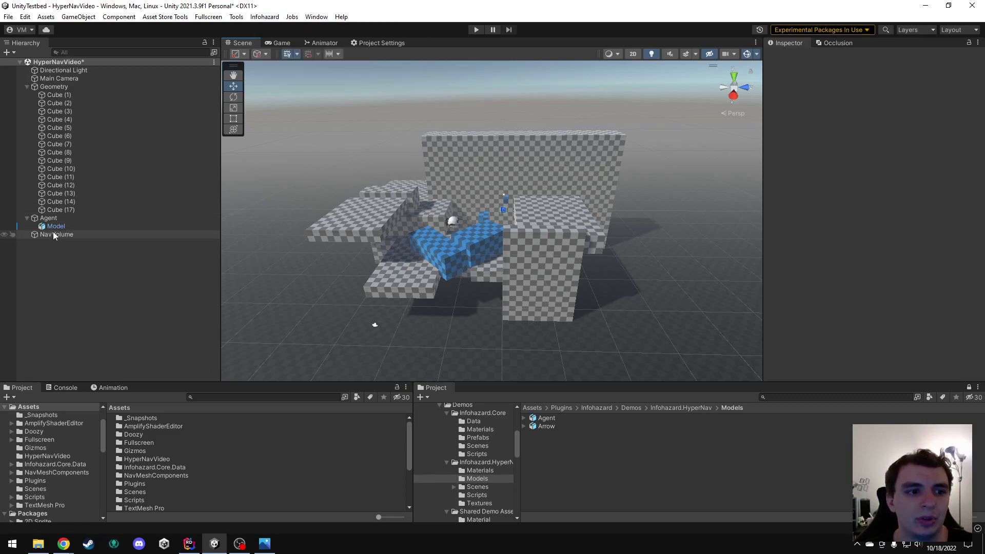
Enable volume editing on NavVolume and stretch its bounds in both Z directions to an extent of about 27.8.
{"action": "left_click_drag", "start_coordinate": [426, 139], "coordinate": [407, 164], "text": "alt"}
{"action": "right_click_drag", "start_coordinate": [407, 164], "coordinate": [838, 223], "text": "alt"}
{"action": "left_click", "coordinate": [860, 176]}
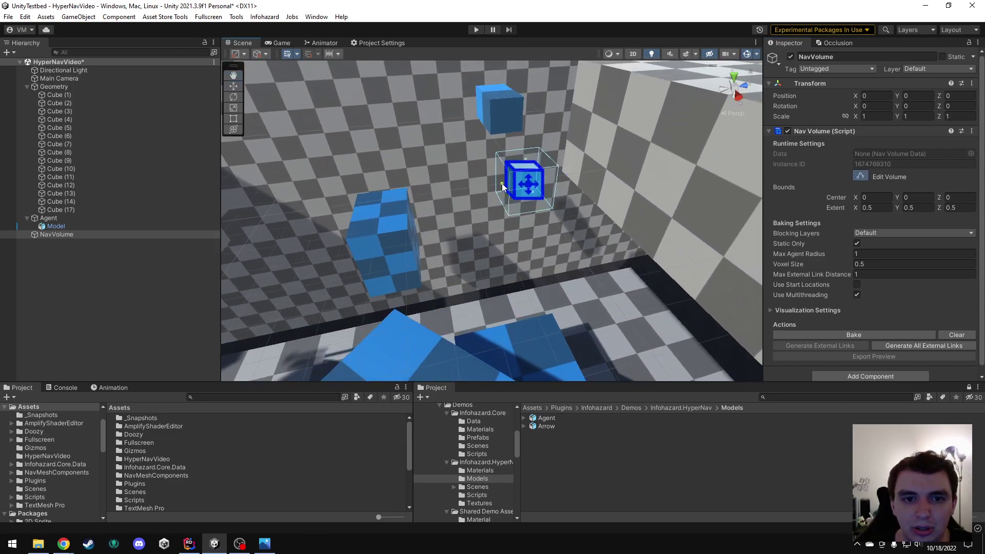
{"action": "left_click_drag", "start_coordinate": [506, 187], "coordinate": [750, 149]}
{"action": "scroll", "coordinate": [415, 252], "scroll_direction": "down", "scroll_amount": 12}
{"action": "middle_click_drag", "start_coordinate": [415, 252], "coordinate": [470, 212]}
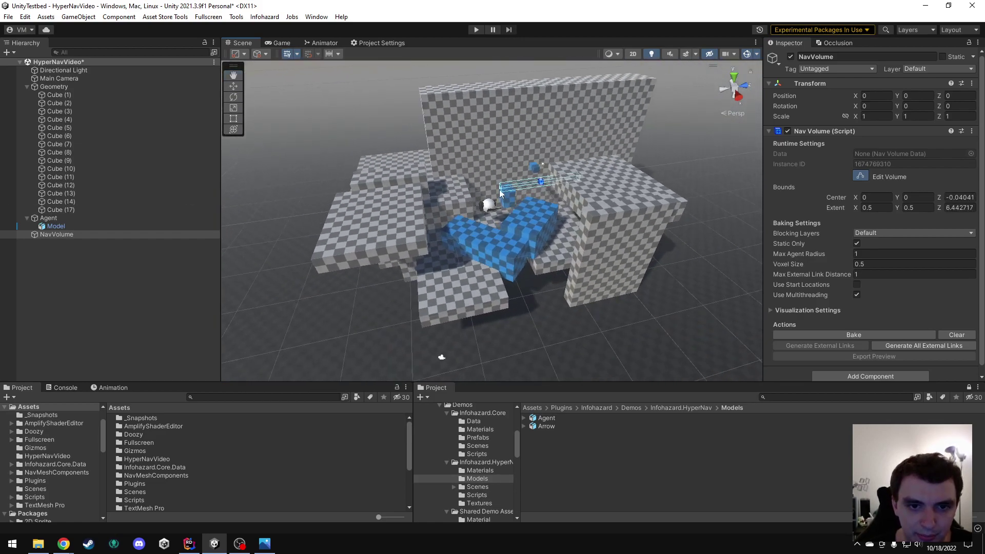
{"action": "left_click_drag", "start_coordinate": [498, 187], "coordinate": [322, 209]}
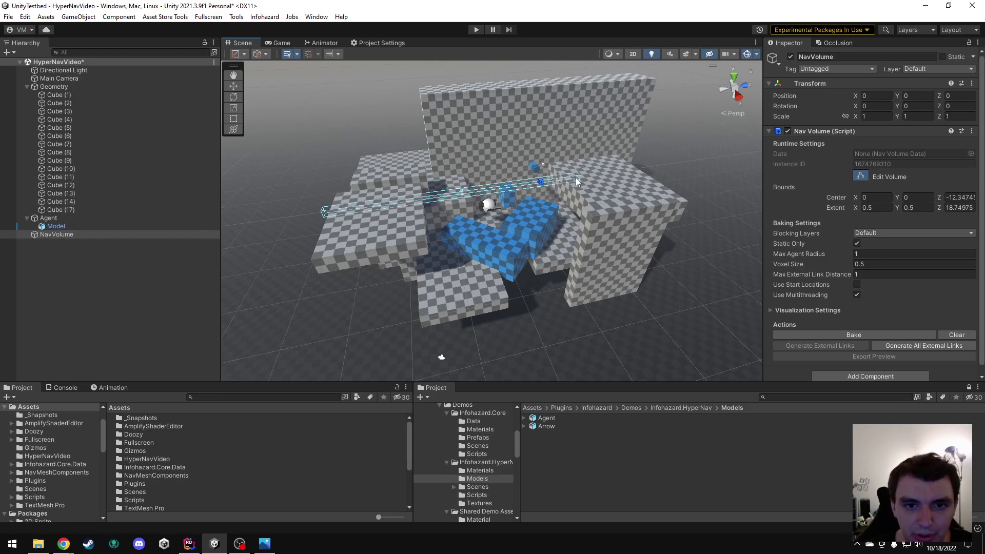
{"action": "left_click_drag", "start_coordinate": [577, 178], "coordinate": [677, 171]}
Stretch the NavVolume's bounds outward to take in more of the level geometry.
{"action": "right_click_drag", "start_coordinate": [677, 170], "coordinate": [518, 205]}
{"action": "scroll", "coordinate": [578, 159], "scroll_direction": "down", "scroll_amount": 10}
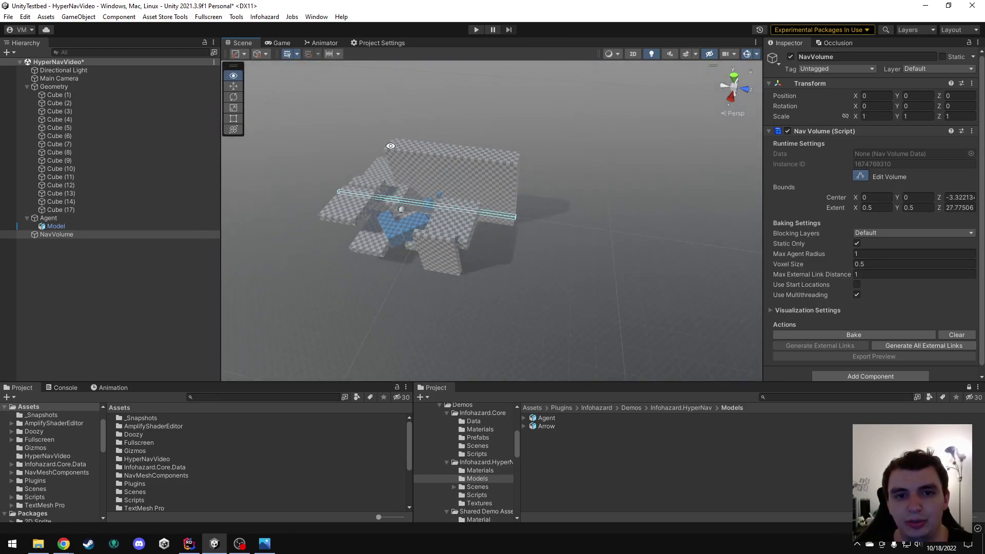
{"action": "left_click_drag", "start_coordinate": [429, 202], "coordinate": [546, 200], "text": "alt"}
{"action": "right_click_drag", "start_coordinate": [546, 200], "coordinate": [516, 244]}
{"action": "left_click_drag", "start_coordinate": [513, 208], "coordinate": [571, 242]}
{"action": "right_click_drag", "start_coordinate": [571, 242], "coordinate": [513, 251]}
{"action": "left_click", "coordinate": [514, 254]}
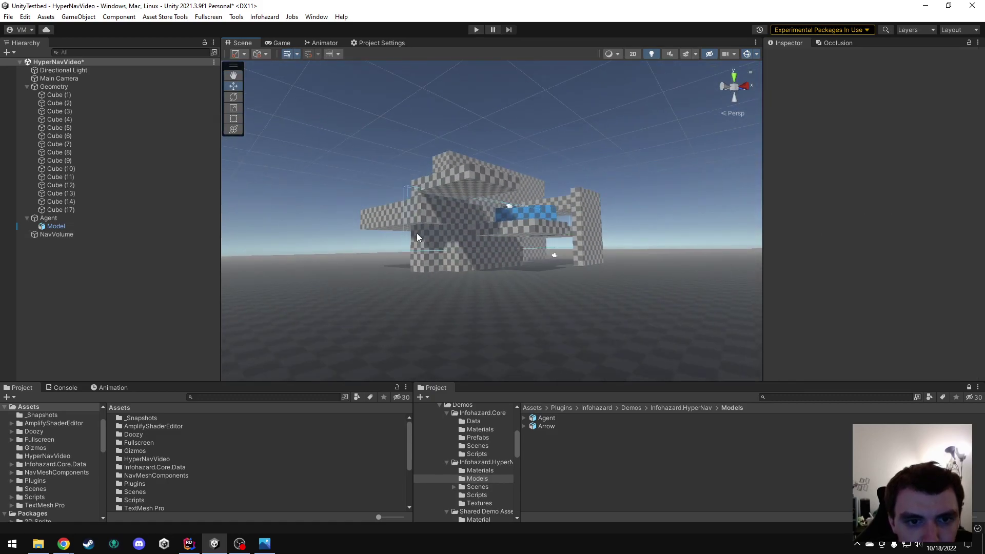
Resume editing the NavVolume's bounds and widen them around the platforms to extents of about 18.2 in X and 7.2 in Y.
{"action": "left_click", "coordinate": [56, 234]}
{"action": "left_click", "coordinate": [872, 176]}
{"action": "key", "text": "f"}
{"action": "left_click_drag", "start_coordinate": [516, 251], "coordinate": [529, 278]}
{"action": "left_click_drag", "start_coordinate": [495, 243], "coordinate": [539, 284], "text": "alt"}
{"action": "left_click_drag", "start_coordinate": [513, 234], "coordinate": [579, 250]}
{"action": "left_click_drag", "start_coordinate": [579, 249], "coordinate": [585, 252], "text": "alt"}
{"action": "right_click_drag", "start_coordinate": [586, 252], "coordinate": [570, 257]}
{"action": "left_click_drag", "start_coordinate": [575, 240], "coordinate": [480, 241]}
{"action": "mouse_move", "coordinate": [480, 242]}
{"action": "left_mouse_down", "text": "alt"}
{"action": "mouse_move", "coordinate": [514, 238]}
{"action": "mouse_move", "coordinate": [482, 239]}
{"action": "left_mouse_up", "text": "alt"}
{"action": "right_click_drag", "start_coordinate": [482, 239], "coordinate": [524, 209]}
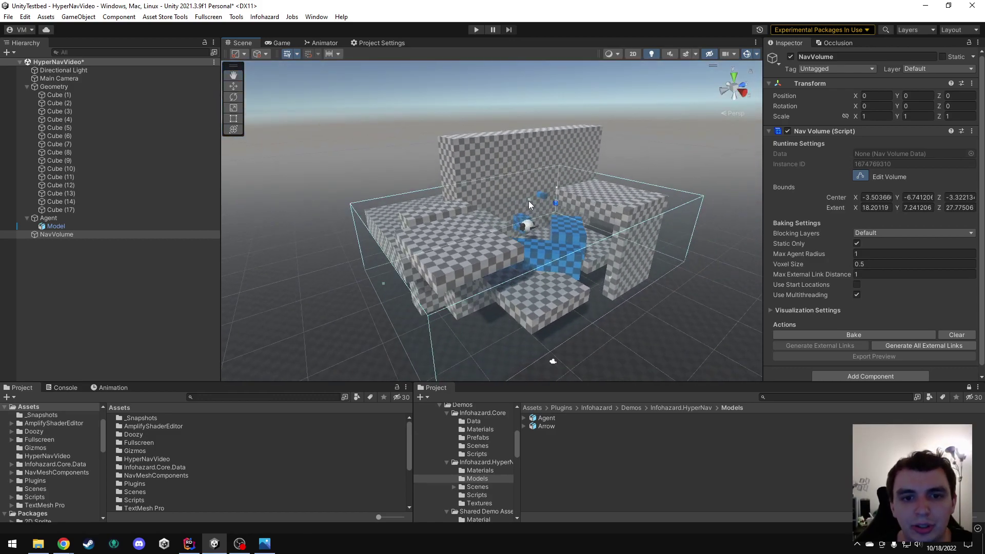
Enlarge the NavVolume's bounds past the tall wall to extents of about 18.9 in X and 13.1 in Y, and end volume editing.
{"action": "left_click_drag", "start_coordinate": [529, 205], "coordinate": [527, 134]}
{"action": "right_click_drag", "start_coordinate": [528, 134], "coordinate": [350, 282]}
{"action": "left_click_drag", "start_coordinate": [350, 282], "coordinate": [450, 266], "text": "alt"}
{"action": "right_click_drag", "start_coordinate": [451, 266], "coordinate": [505, 260]}
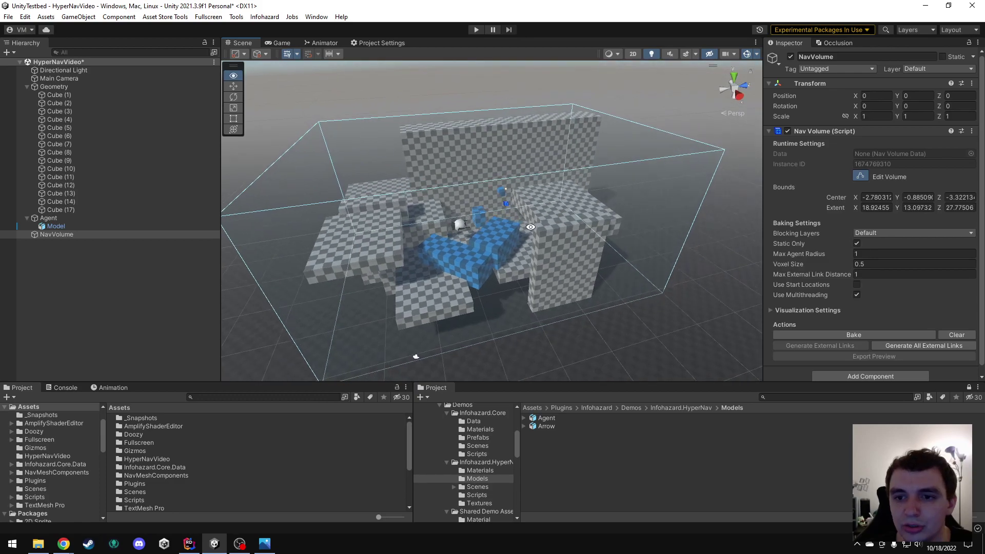
{"action": "left_click", "coordinate": [859, 177]}
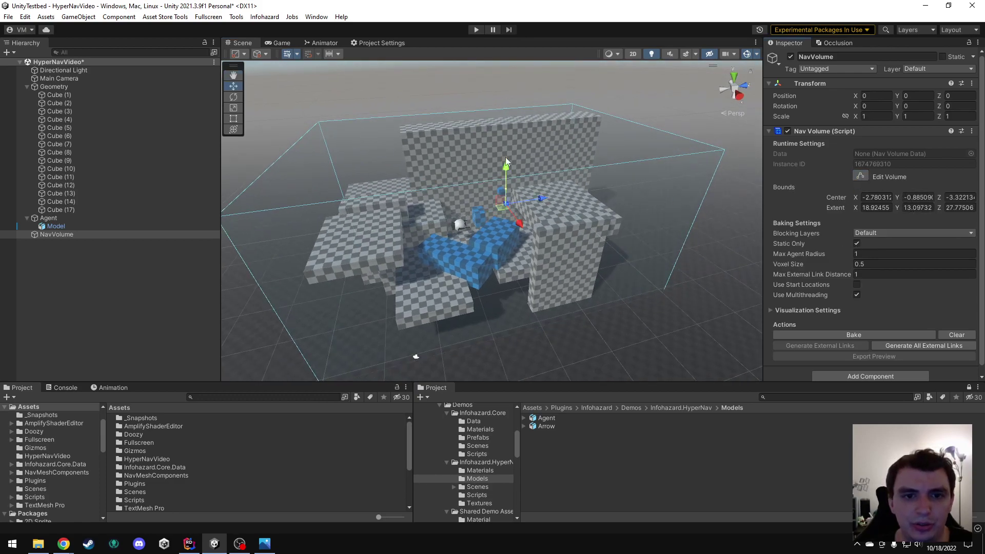
Review the NavVolume's Blocking Layers options and check the layer assigned to the geometry cubes, such as Cube (9), Cube (5) and Cube (12).
{"action": "left_click_drag", "start_coordinate": [430, 160], "coordinate": [482, 165], "text": "alt"}
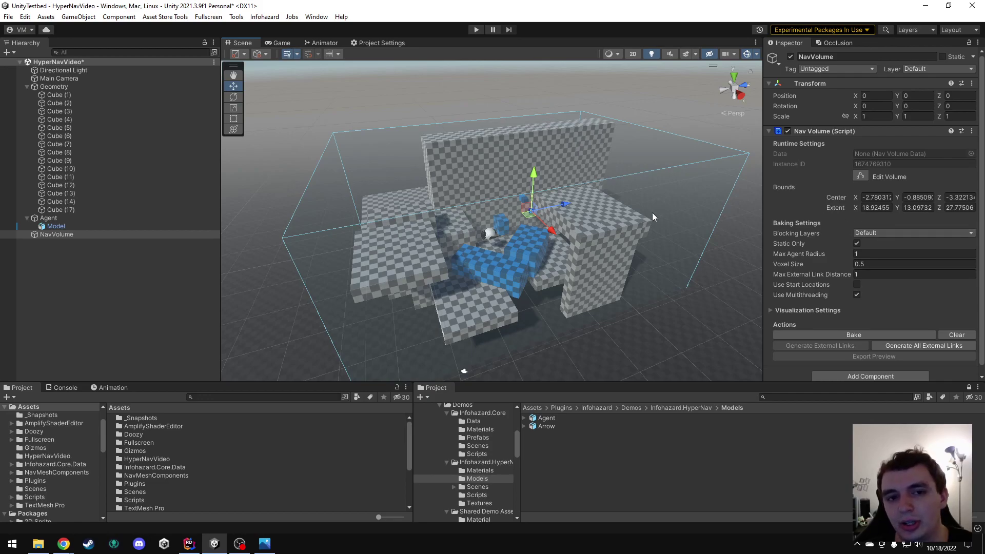
{"action": "left_click_drag", "start_coordinate": [514, 146], "coordinate": [495, 165], "text": "alt"}
{"action": "mouse_move", "coordinate": [495, 165]}
{"action": "right_mouse_down"}
{"action": "mouse_move", "coordinate": [462, 169]}
{"action": "mouse_move", "coordinate": [500, 167]}
{"action": "right_mouse_up"}
{"action": "left_click", "coordinate": [885, 233]}
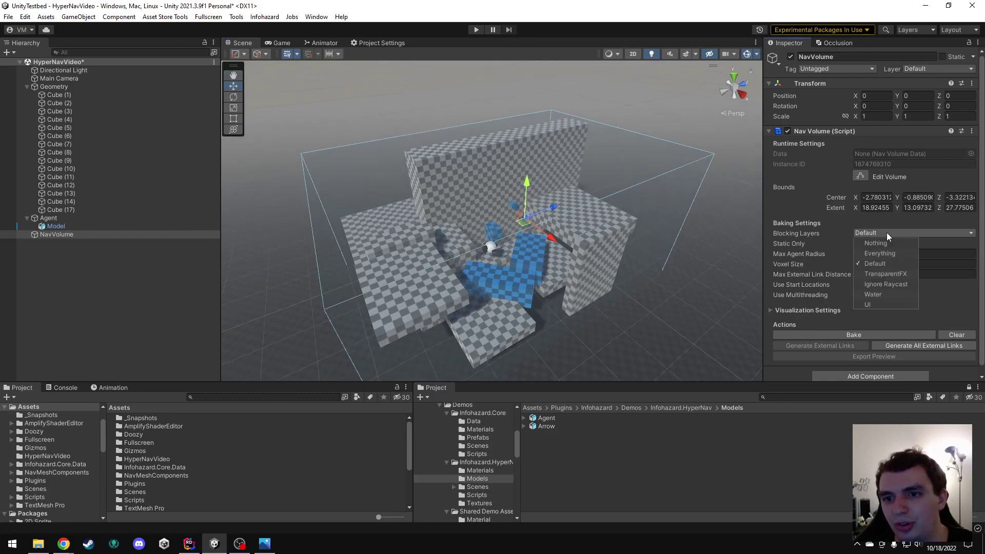
{"action": "left_click", "coordinate": [584, 191]}
{"action": "left_click", "coordinate": [469, 172]}
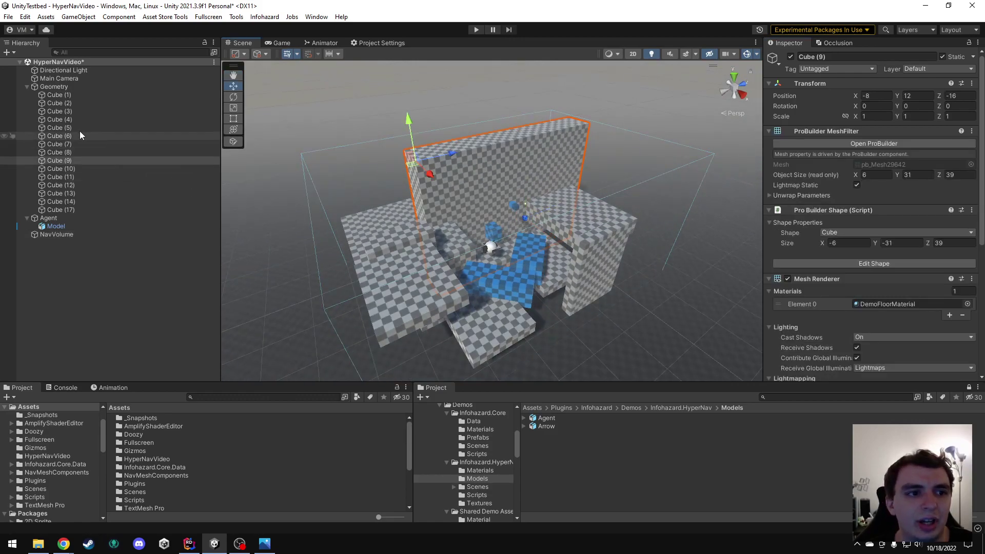
{"action": "left_click", "coordinate": [54, 128]}
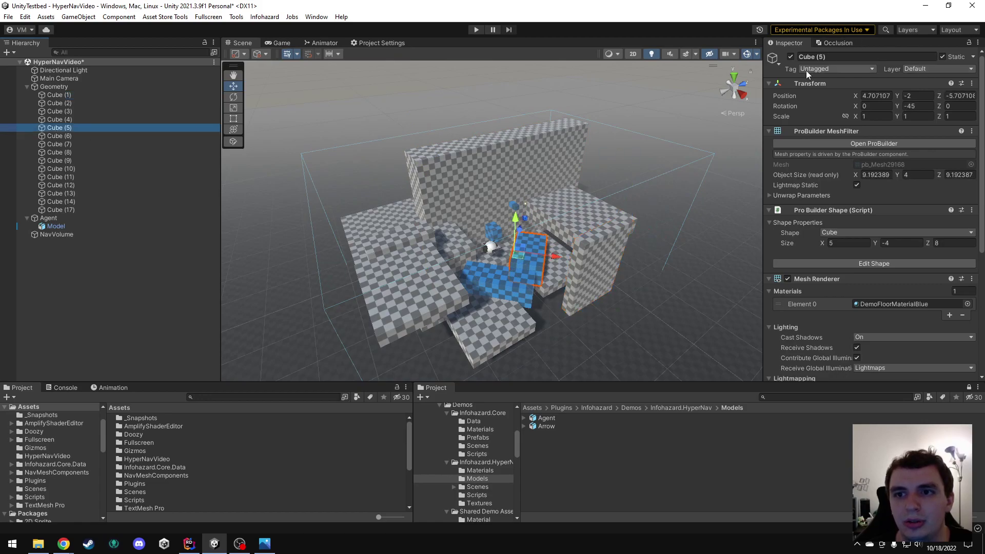
{"action": "left_click", "coordinate": [119, 153]}
{"action": "left_click", "coordinate": [89, 185]}
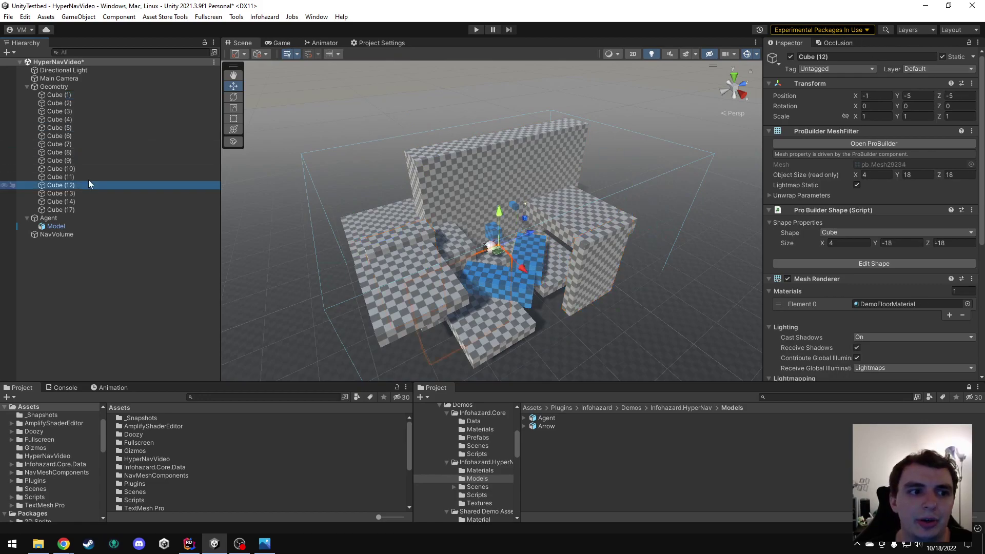
{"action": "left_click", "coordinate": [922, 70]}
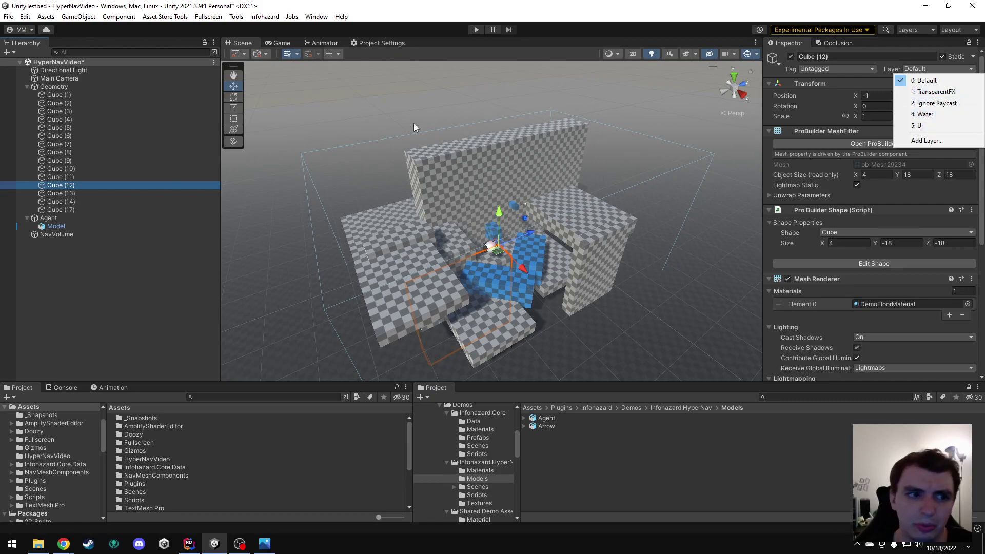
Try adding Water to the NavVolume's Blocking Layers, and restore the selection to Default only.
{"action": "left_click", "coordinate": [57, 235]}
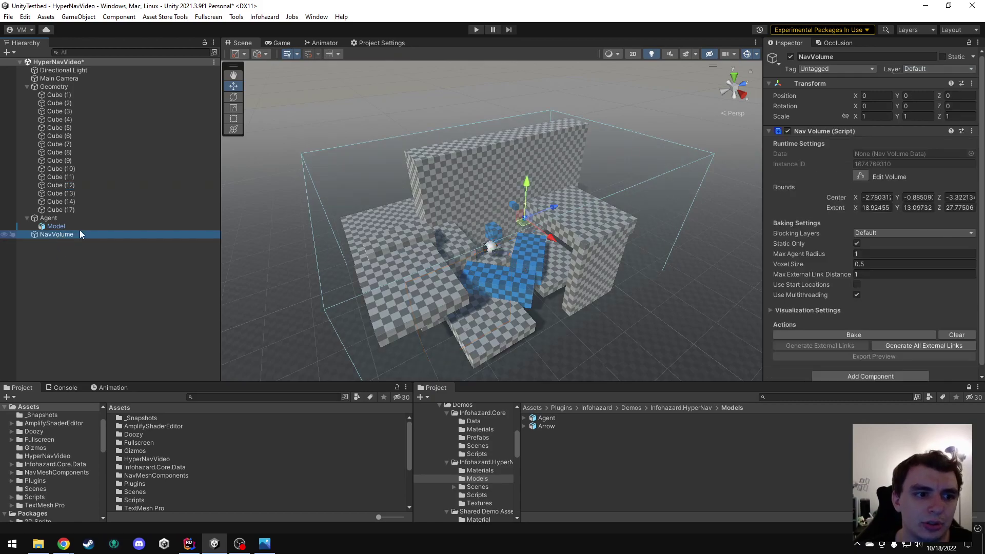
{"action": "left_click", "coordinate": [885, 233]}
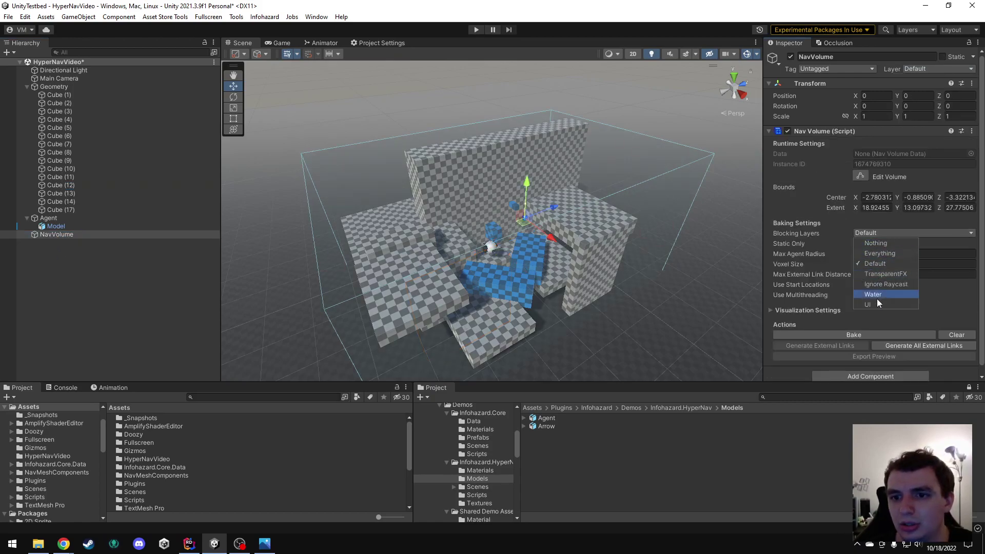
{"action": "left_click", "coordinate": [875, 295]}
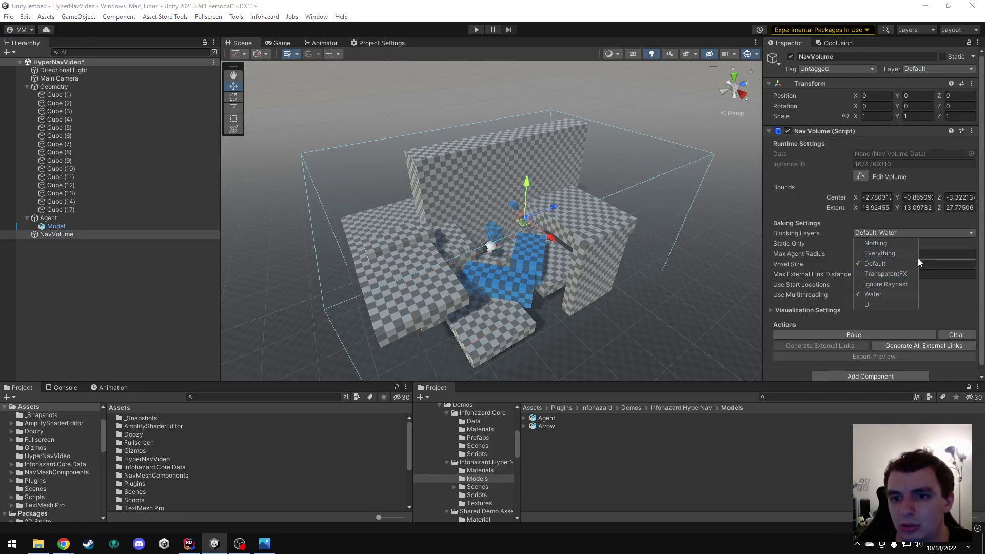
{"action": "left_click", "coordinate": [887, 294]}
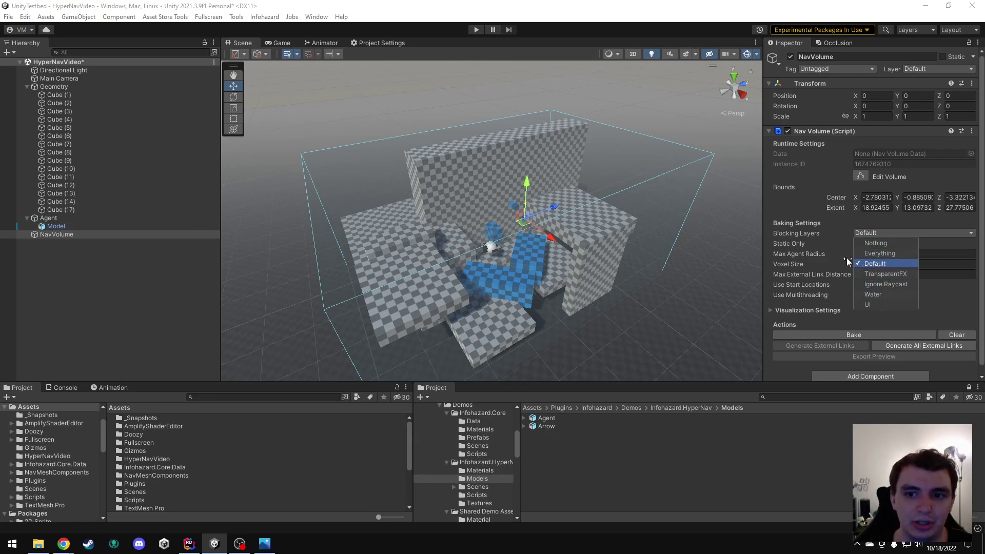
Review the NavVolume's Static Only setting and check the Static flag on Geometry and several of its cubes.
{"action": "left_click", "coordinate": [795, 243]}
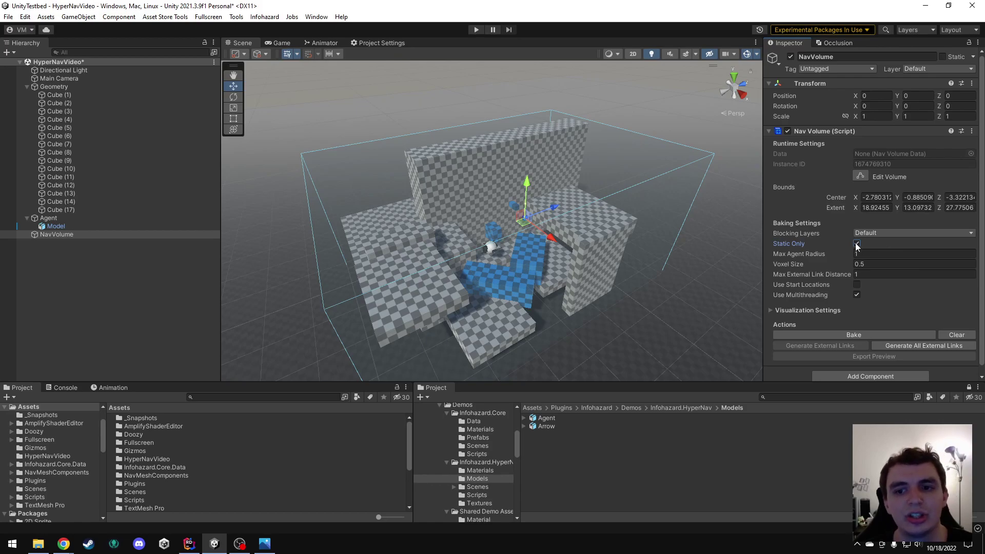
{"action": "left_click", "coordinate": [65, 88]}
{"action": "left_click", "coordinate": [65, 95]}
{"action": "left_click", "coordinate": [66, 112]}
{"action": "left_click", "coordinate": [64, 128]}
{"action": "left_click", "coordinate": [76, 144]}
{"action": "left_click", "coordinate": [75, 152]}
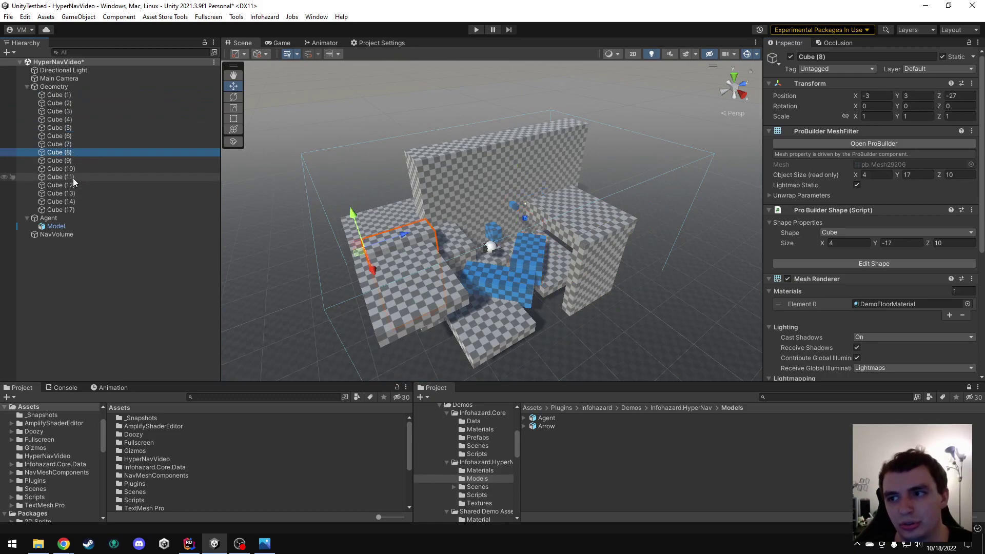
{"action": "left_click", "coordinate": [73, 177]}
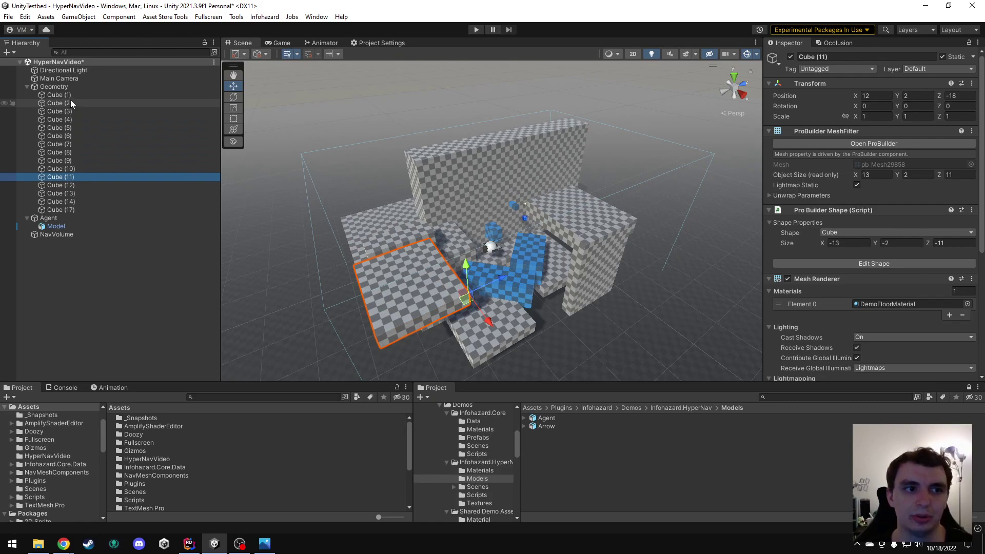
Check the Static flag on Cube (7), Cube (10), the Agent and its Model, and review the NavVolume's baking settings against them.
{"action": "left_click", "coordinate": [63, 185]}
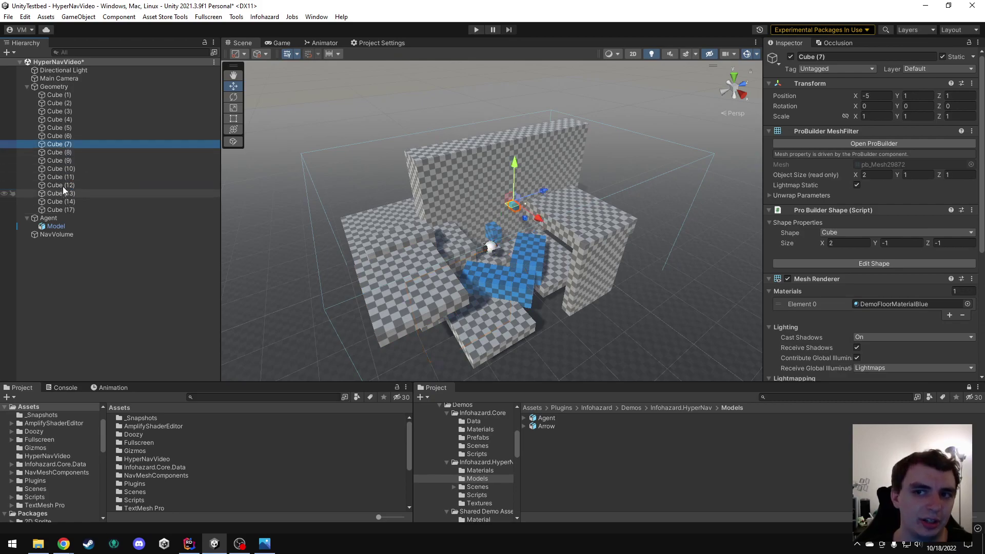
{"action": "left_click", "coordinate": [62, 169]}
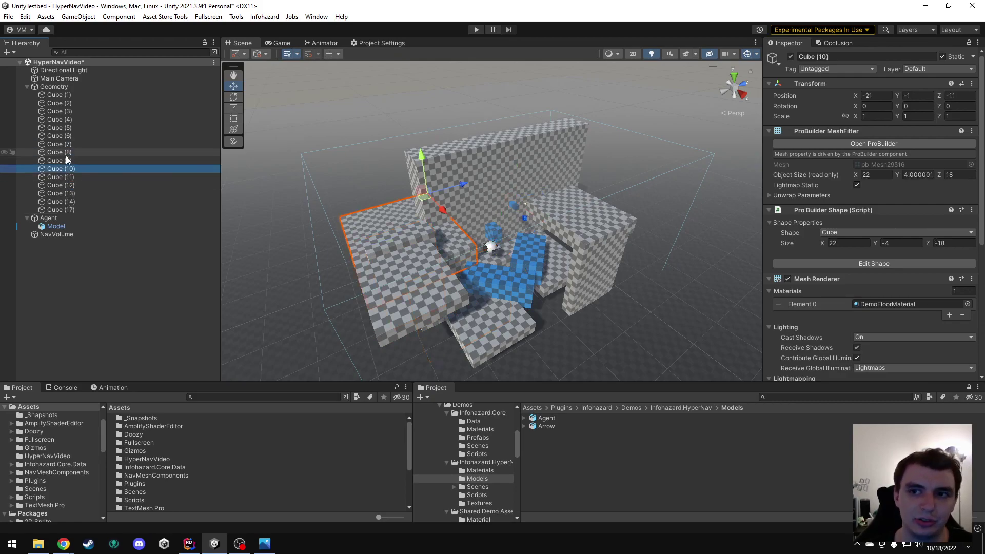
{"action": "left_click", "coordinate": [49, 217]}
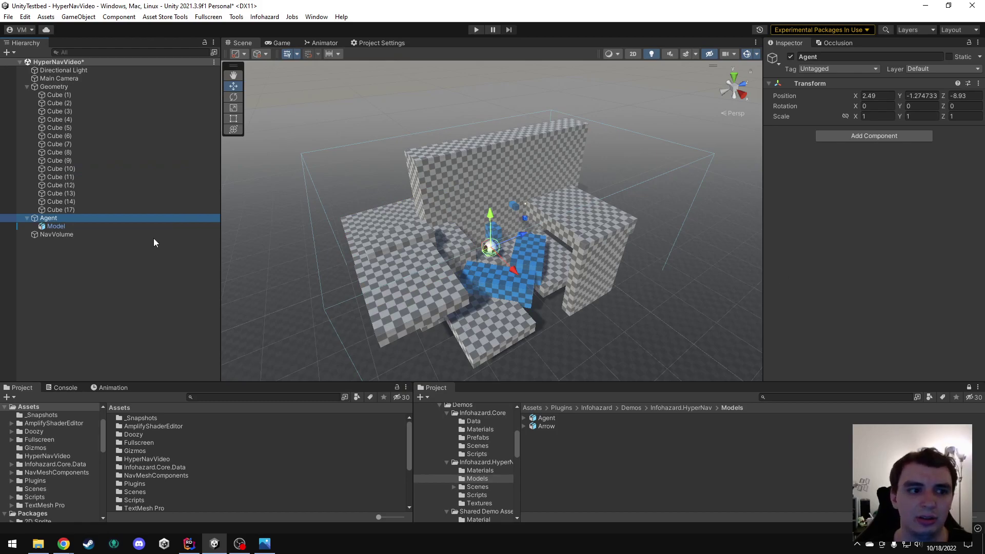
{"action": "left_click", "coordinate": [83, 226]}
{"action": "left_click", "coordinate": [77, 234]}
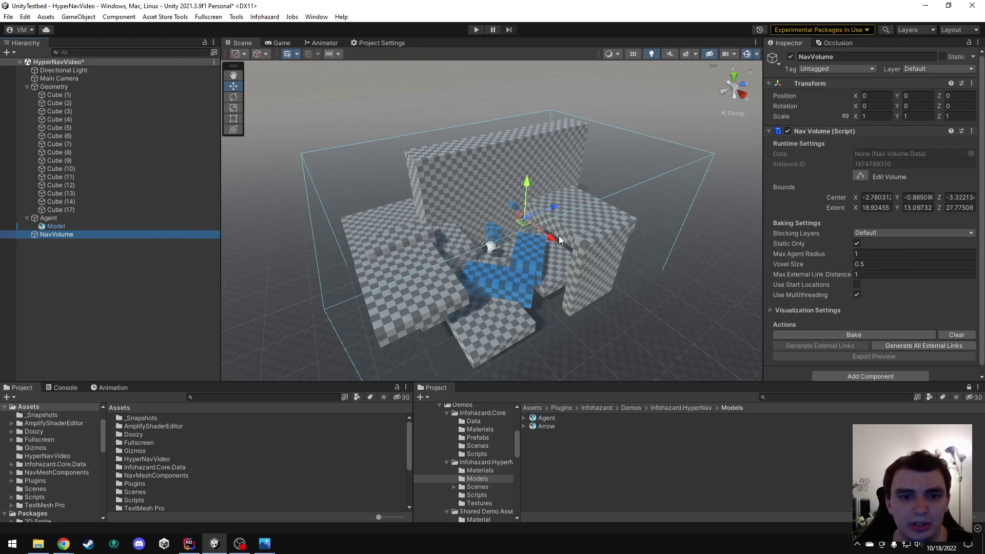
{"action": "left_click_drag", "start_coordinate": [557, 237], "coordinate": [492, 247], "text": "alt"}
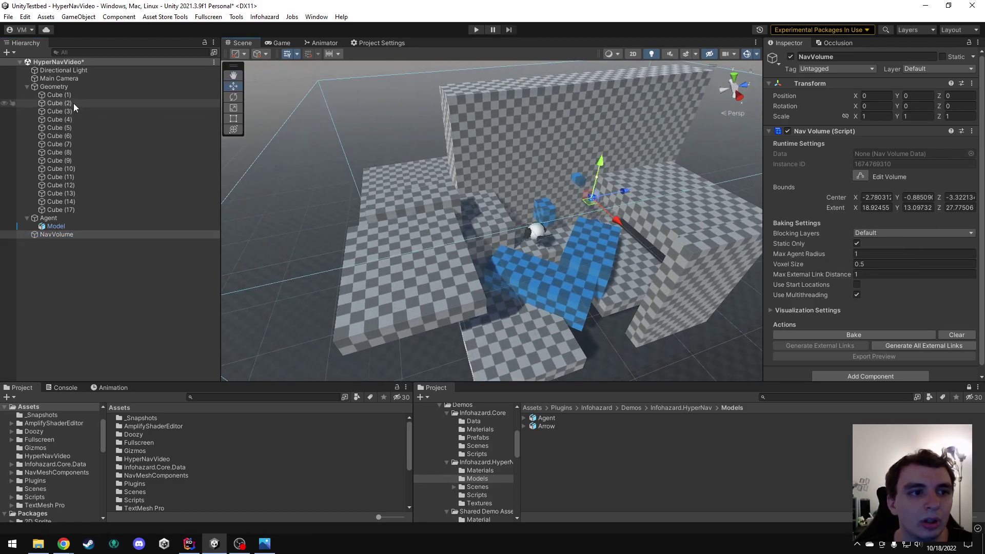
{"action": "left_click", "coordinate": [59, 217]}
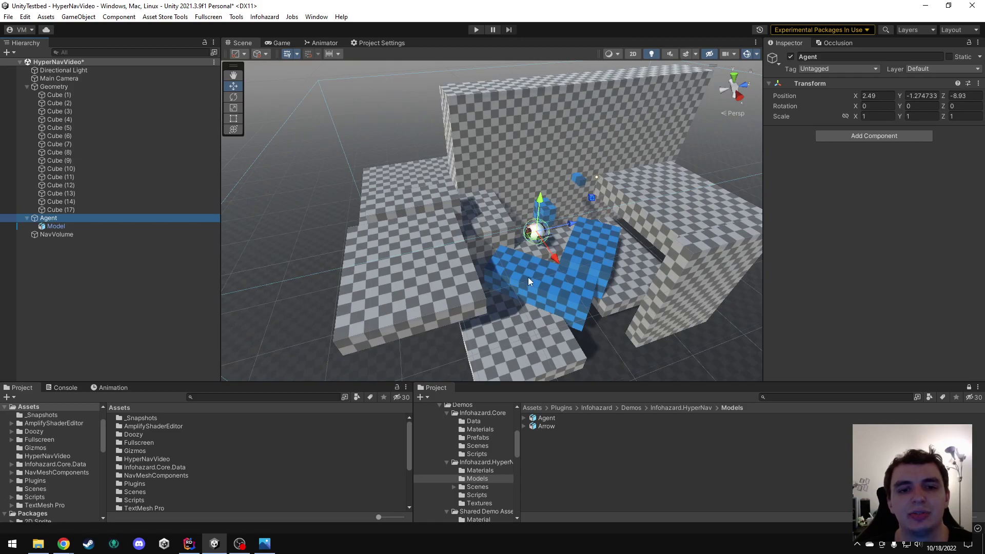
{"action": "left_click_drag", "start_coordinate": [528, 277], "coordinate": [523, 263], "text": "alt"}
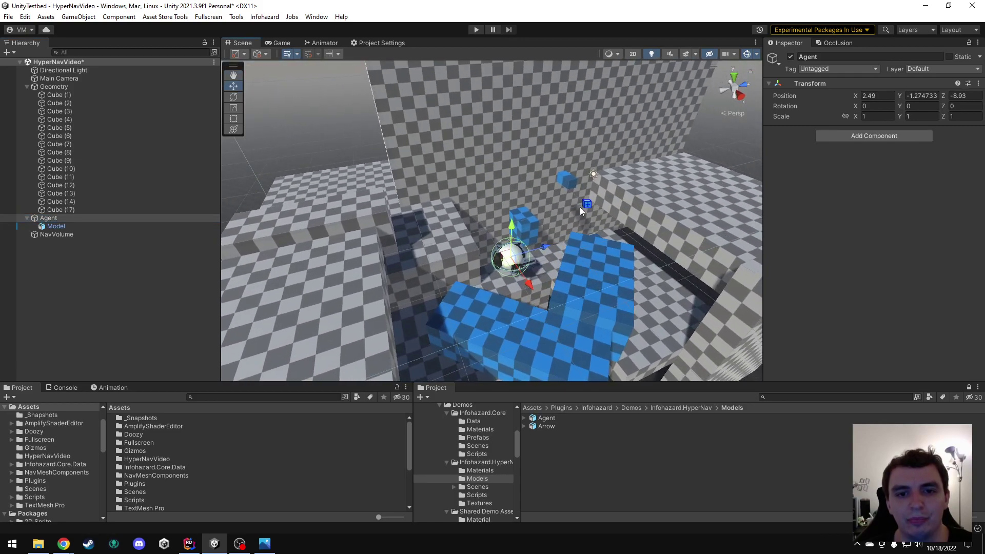
{"action": "double_click", "coordinate": [64, 235]}
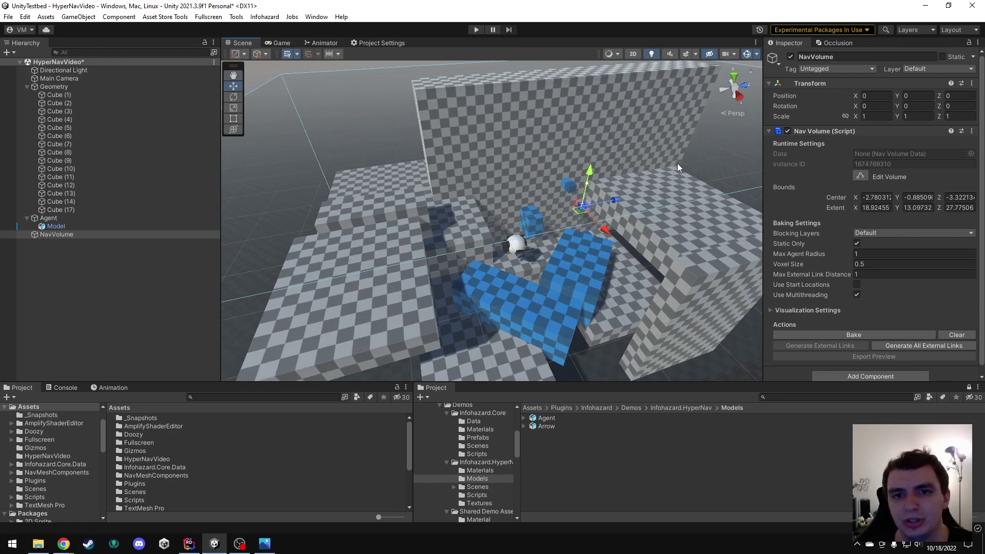
{"action": "scroll", "coordinate": [666, 177], "scroll_direction": "down", "scroll_amount": 3}
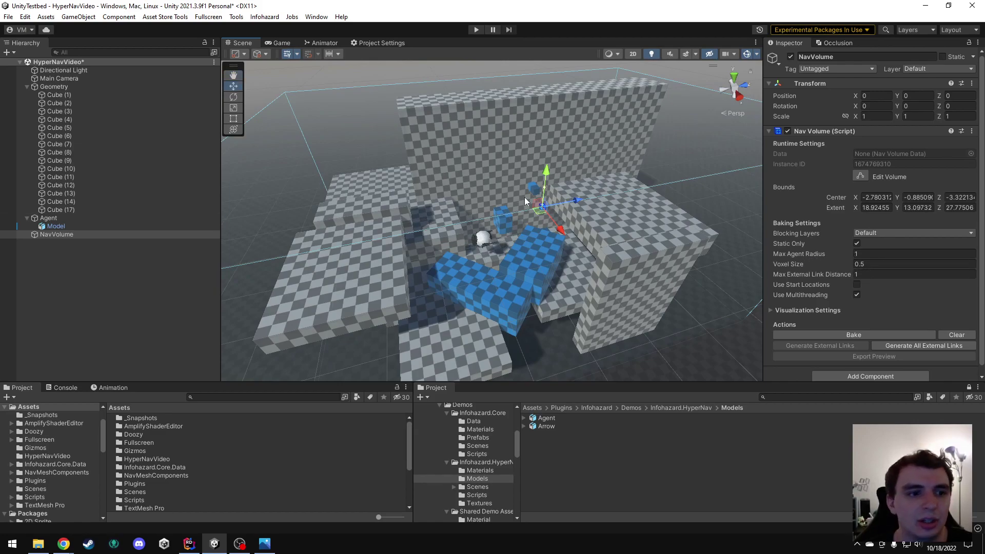
Inspect the Agent up close and check the Sphere Collider radius on its Model.
{"action": "left_click", "coordinate": [70, 220]}
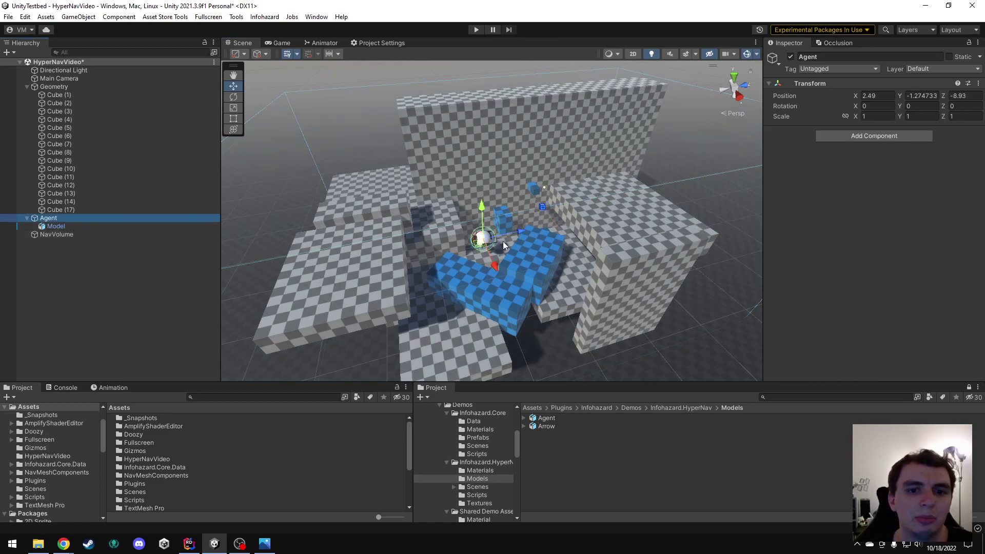
{"action": "key", "text": "f"}
{"action": "left_click_drag", "start_coordinate": [606, 249], "coordinate": [340, 209], "text": "alt"}
{"action": "left_click", "coordinate": [56, 226]}
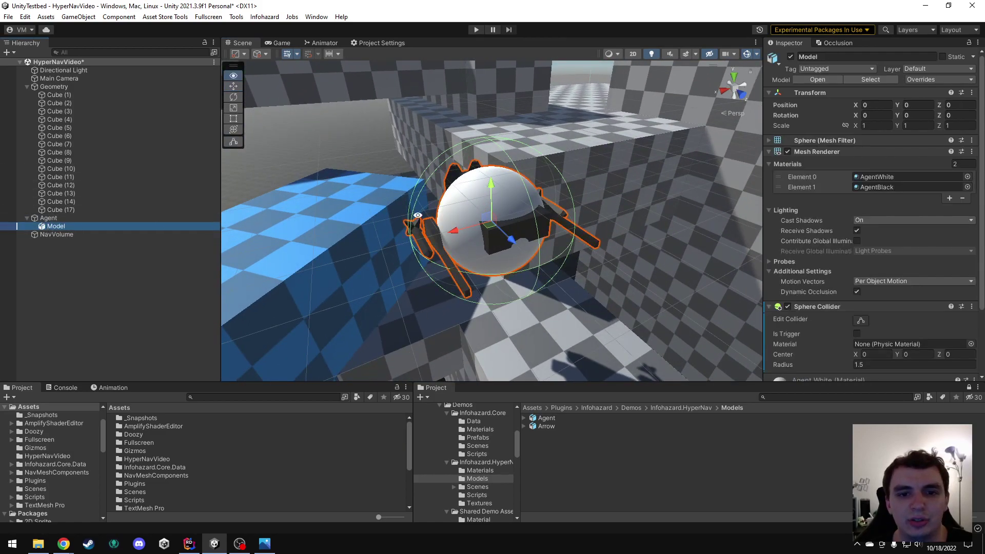
{"action": "scroll", "coordinate": [872, 333], "scroll_direction": "down", "scroll_amount": 2}
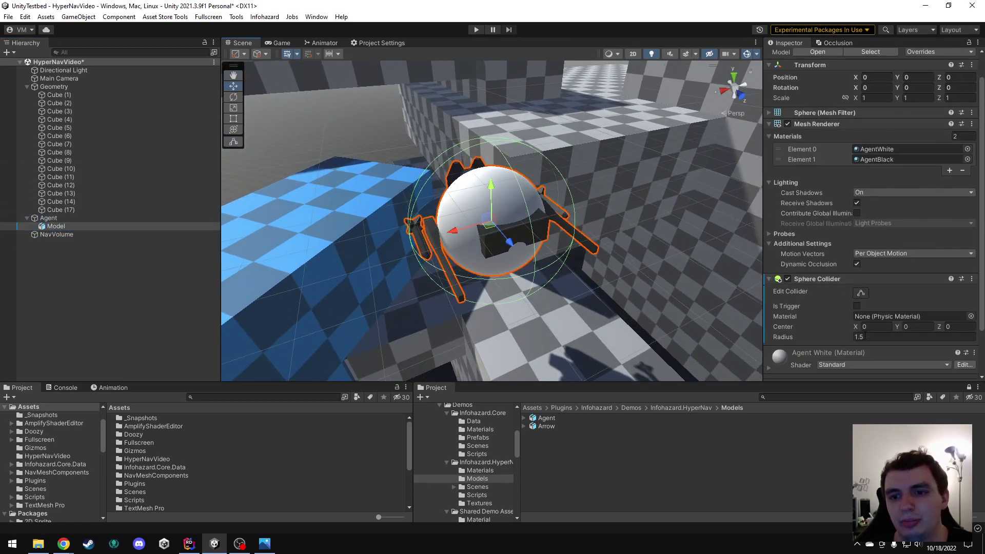
{"action": "left_click", "coordinate": [882, 337]}
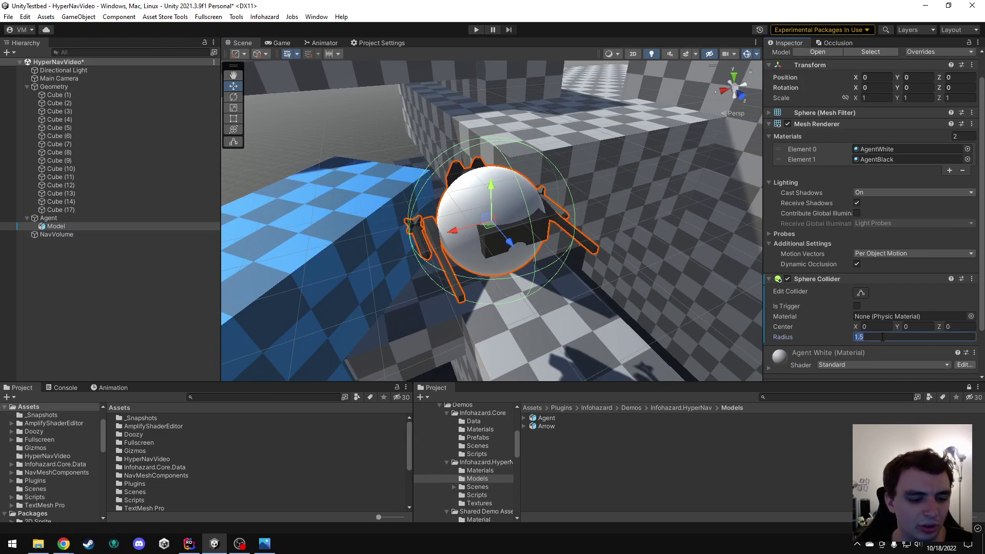
{"action": "left_click_drag", "start_coordinate": [702, 291], "coordinate": [662, 287], "text": "alt"}
Set the NavVolume's Max Agent Radius to 1.5.
{"action": "left_click", "coordinate": [57, 234]}
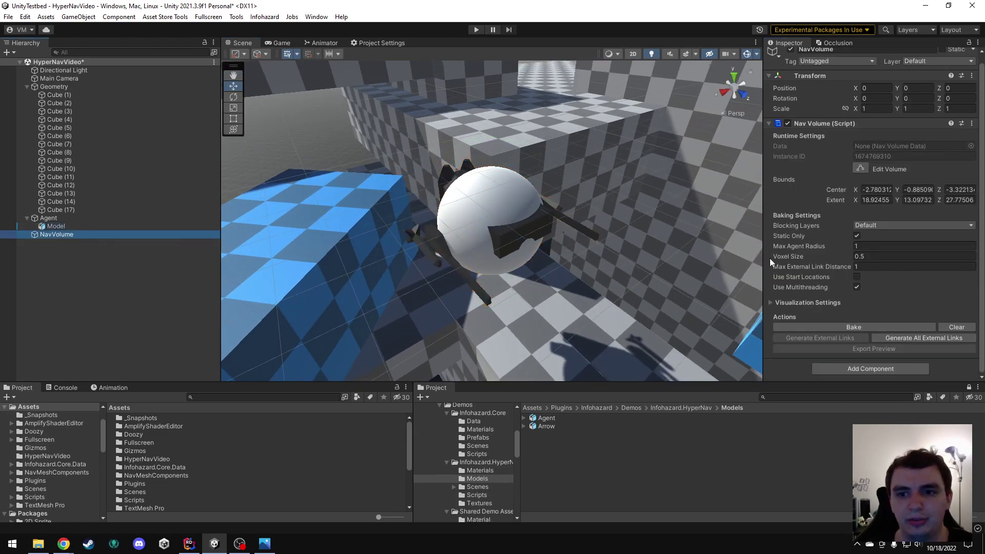
{"action": "left_click", "coordinate": [876, 246]}
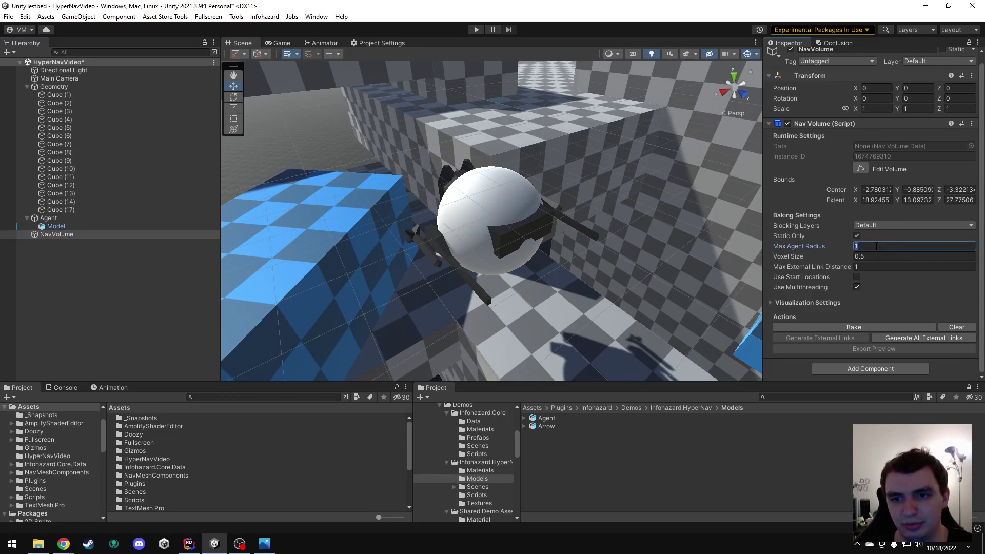
{"action": "left_click_drag", "start_coordinate": [371, 176], "coordinate": [625, 218], "text": "alt"}
{"action": "right_click_drag", "start_coordinate": [626, 218], "coordinate": [517, 213], "text": "alt"}
{"action": "left_click_drag", "start_coordinate": [517, 213], "coordinate": [478, 222], "text": "alt"}
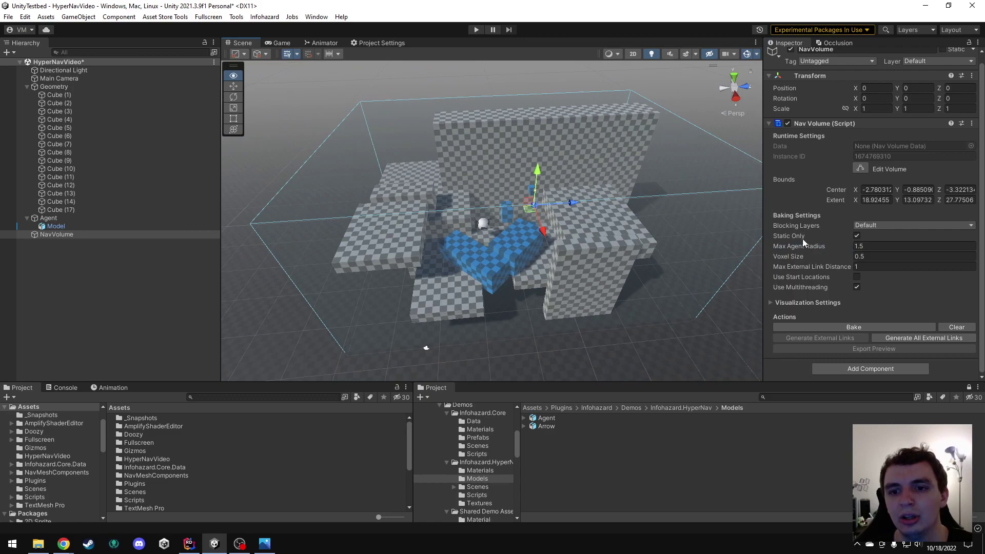
Set the NavVolume's Voxel Size to 1 and save the scene.
{"action": "left_click", "coordinate": [839, 256]}
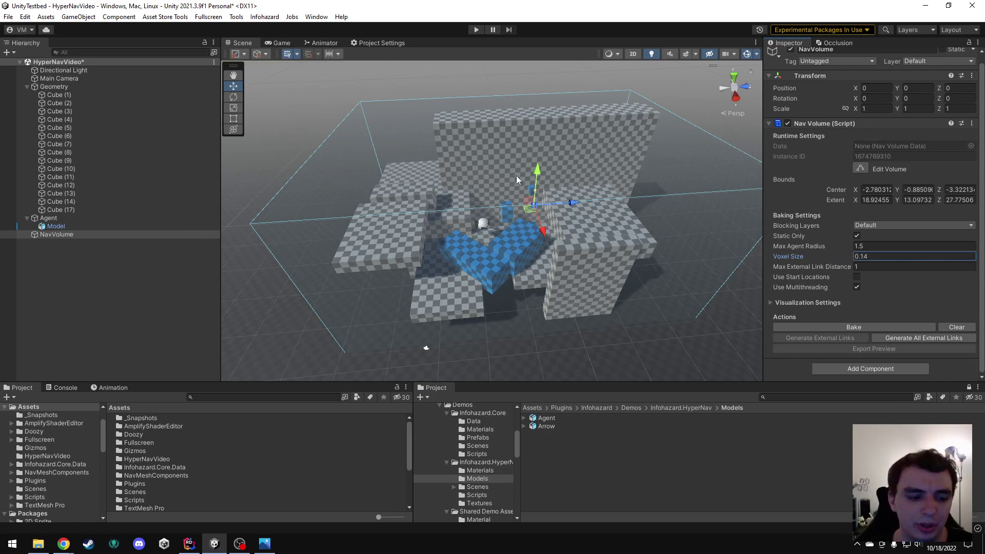
{"action": "right_click_drag", "start_coordinate": [560, 176], "coordinate": [494, 201]}
{"action": "key", "text": "w"}
{"action": "left_click", "coordinate": [870, 256]}
{"action": "key", "text": "s"}
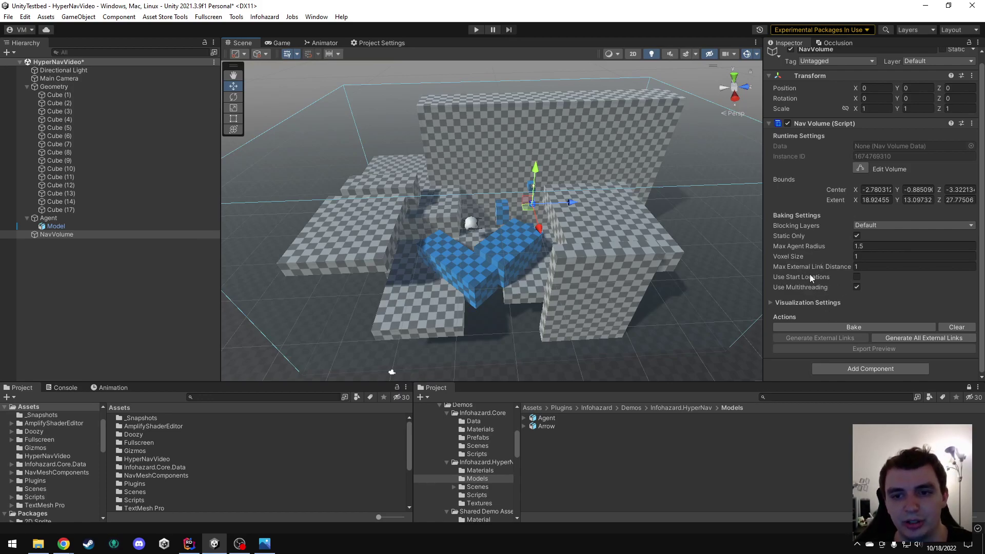
{"action": "left_click_drag", "start_coordinate": [521, 168], "coordinate": [555, 182], "text": "alt"}
{"action": "middle_click_drag", "start_coordinate": [533, 188], "coordinate": [561, 202]}
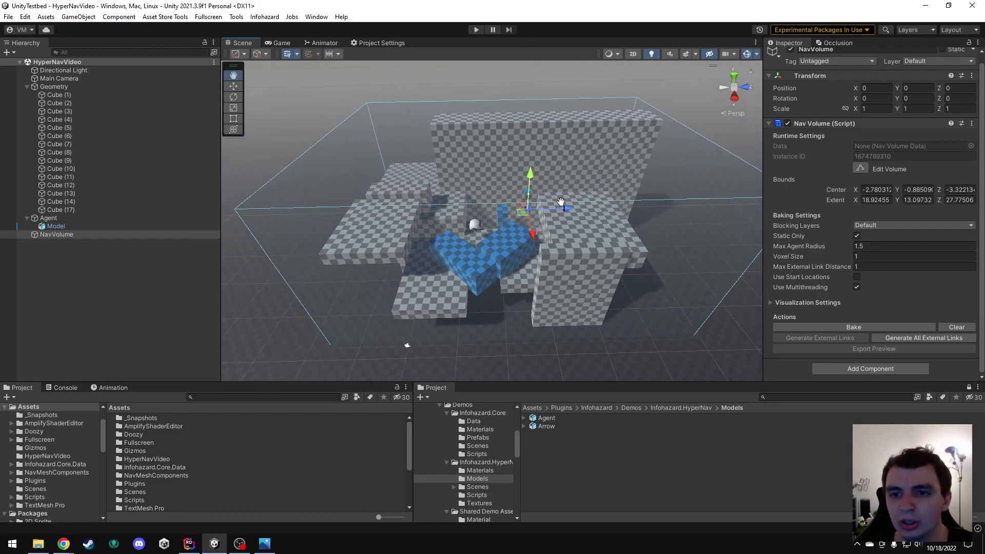
{"action": "key", "text": "ctrl+s"}
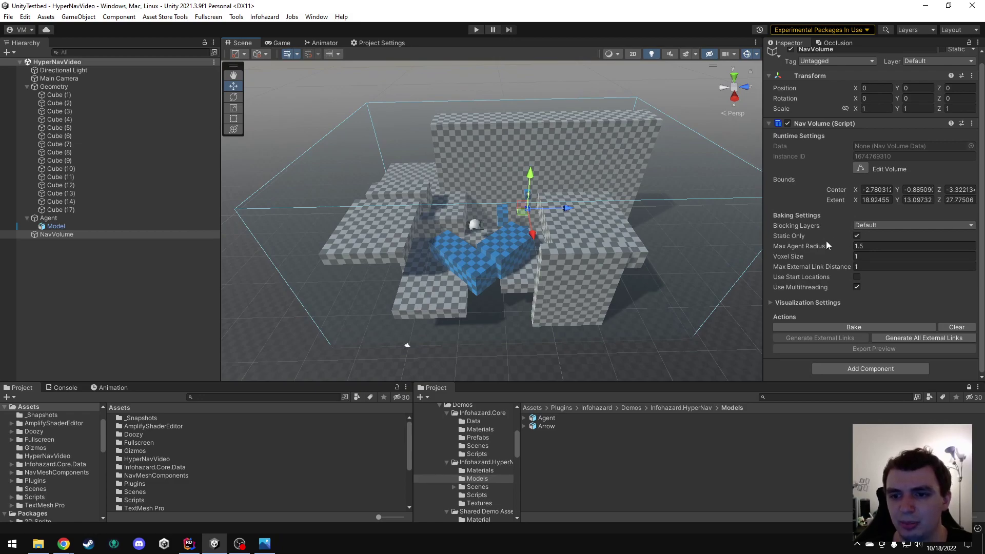
Bake the NavVolume, examine the generated navigation regions around the geometry, and save the scene with nothing selected.
{"action": "left_click", "coordinate": [842, 323]}
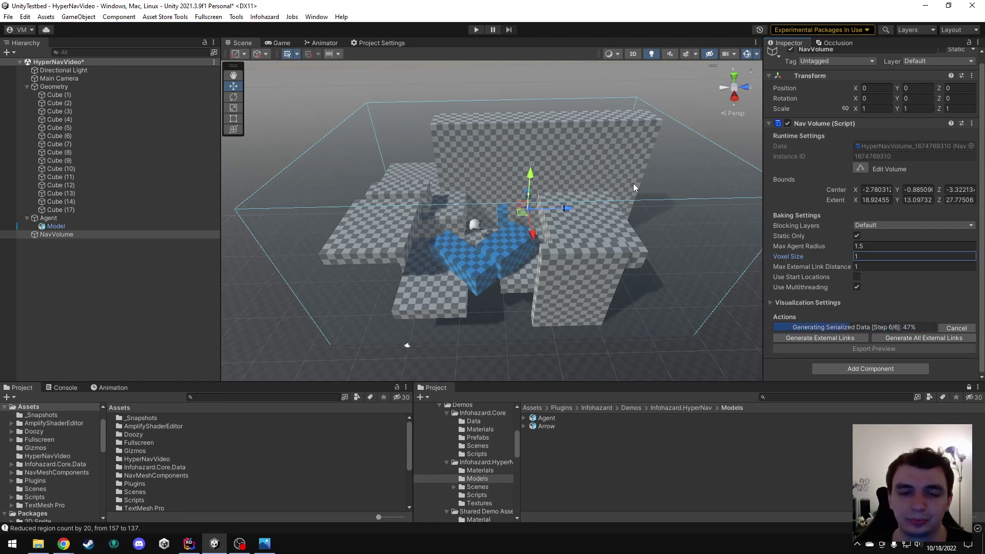
{"action": "key", "text": "alt"}
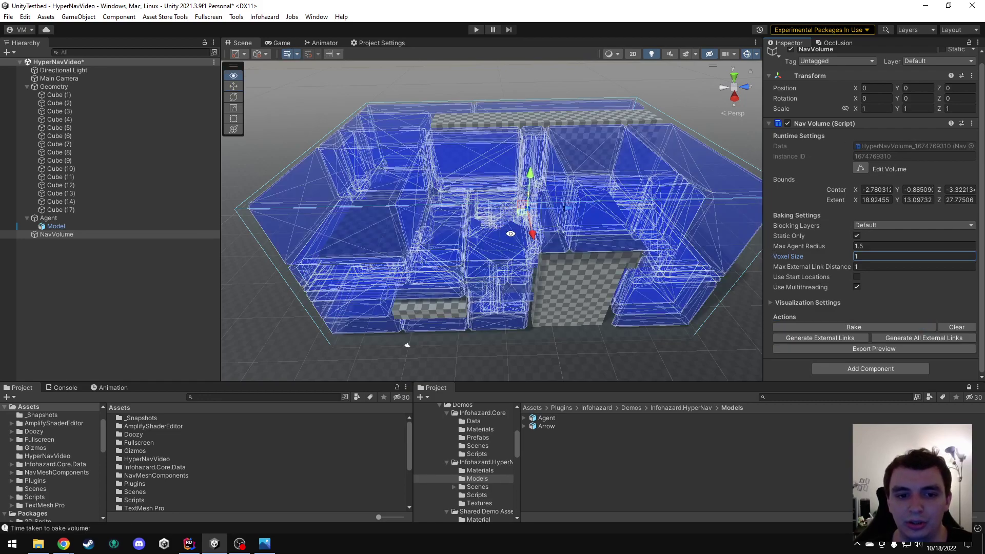
{"action": "left_click_drag", "start_coordinate": [514, 237], "coordinate": [591, 195], "text": "alt"}
{"action": "scroll", "coordinate": [542, 228], "scroll_direction": "up", "scroll_amount": 2}
{"action": "right_click_drag", "start_coordinate": [591, 195], "coordinate": [505, 195], "text": "alt"}
{"action": "mouse_move", "coordinate": [505, 196]}
{"action": "left_mouse_down", "text": "alt"}
{"action": "mouse_move", "coordinate": [501, 219]}
{"action": "mouse_move", "coordinate": [510, 213]}
{"action": "left_mouse_up", "text": "alt"}
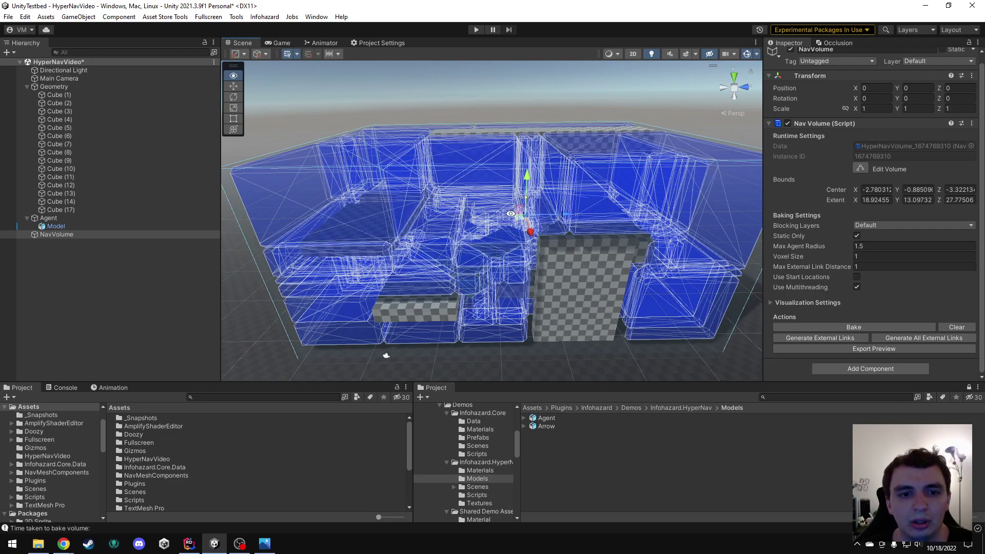
{"action": "left_click", "coordinate": [72, 247]}
{"action": "key", "text": "ctrl+s"}
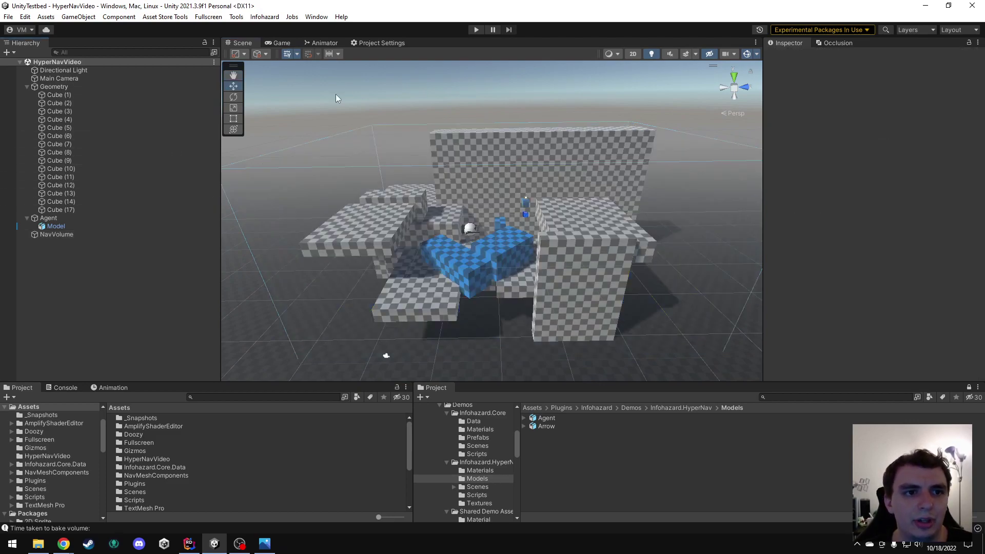
Create a HyperNav pathfinder object in the scene, keeping its default settings, and save the scene.
{"action": "left_click", "coordinate": [264, 17]}
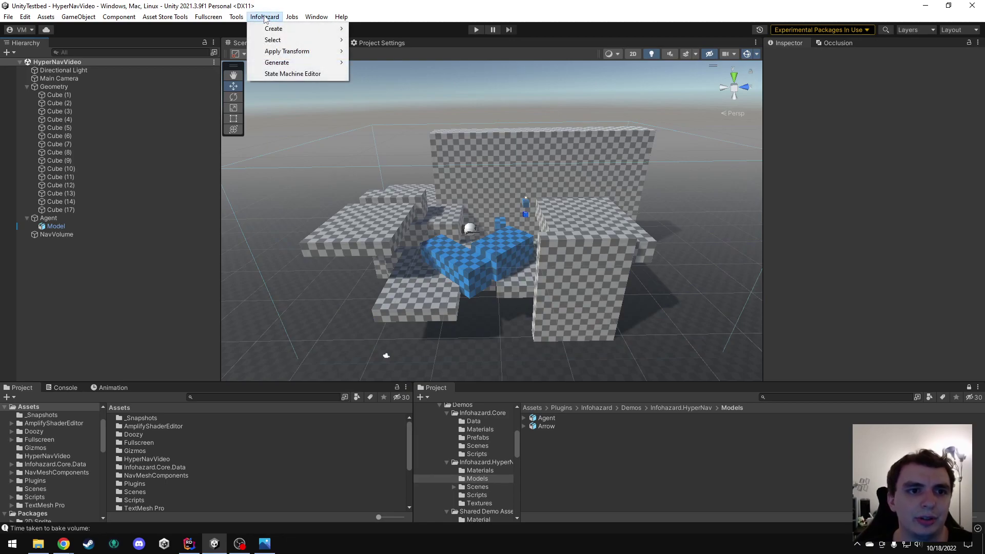
{"action": "mouse_move", "coordinate": [273, 29]}
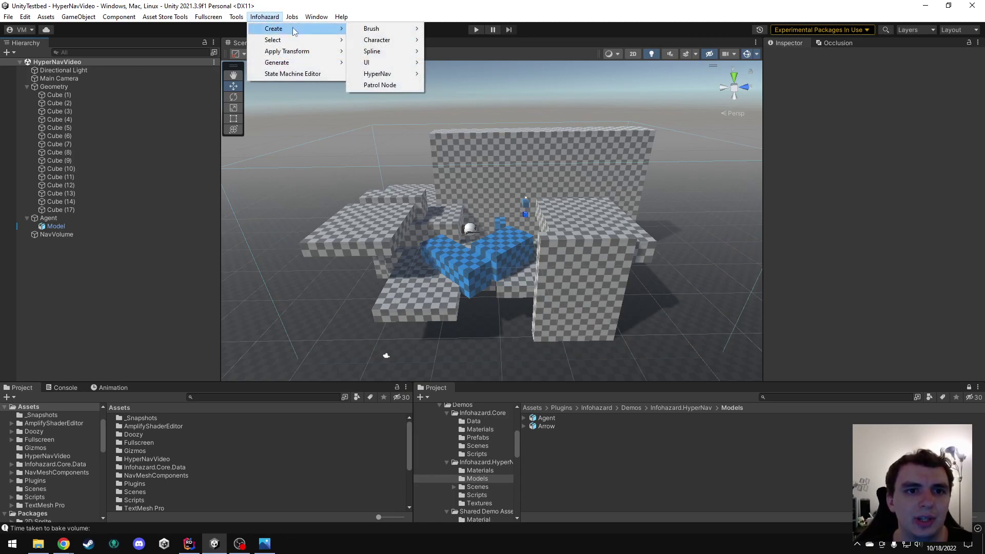
{"action": "mouse_move", "coordinate": [376, 74]}
{"action": "left_click", "coordinate": [458, 85]}
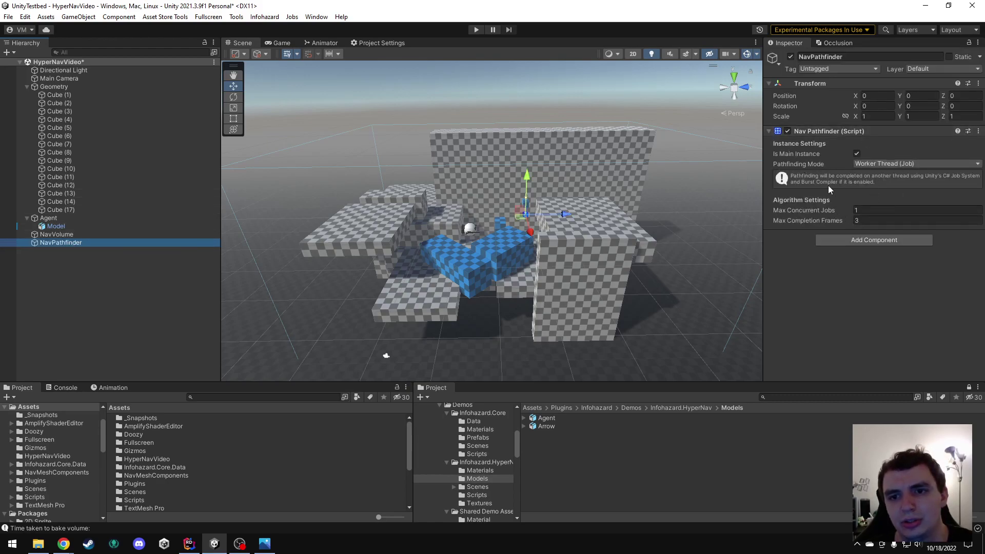
{"action": "left_click_drag", "start_coordinate": [658, 167], "coordinate": [621, 147], "text": "alt"}
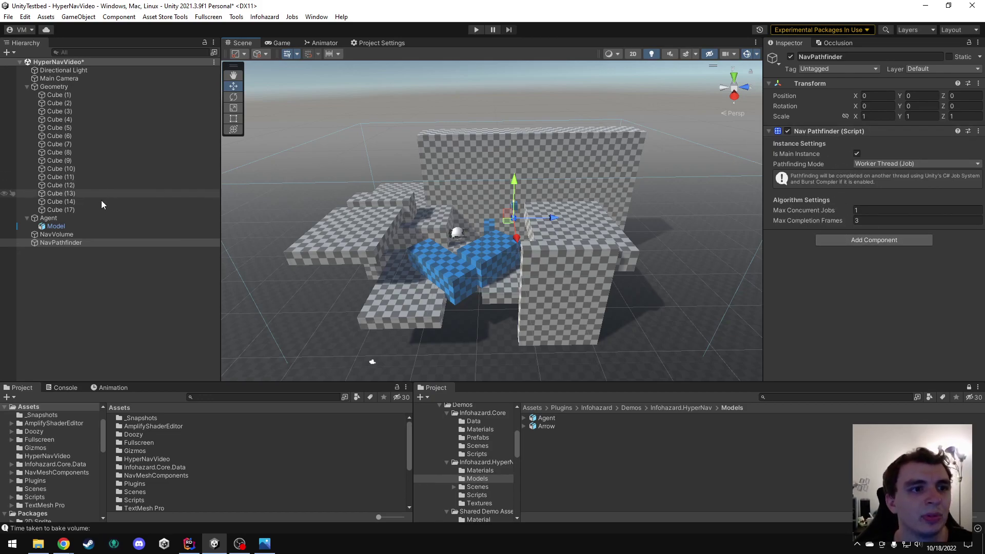
{"action": "left_click", "coordinate": [54, 242]}
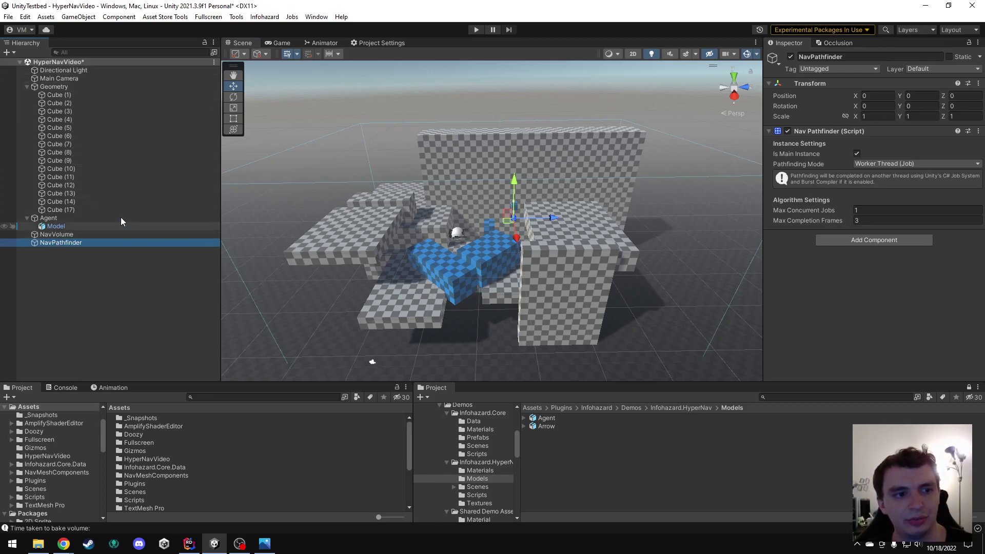
{"action": "scroll", "coordinate": [444, 149], "scroll_direction": "down", "scroll_amount": 2}
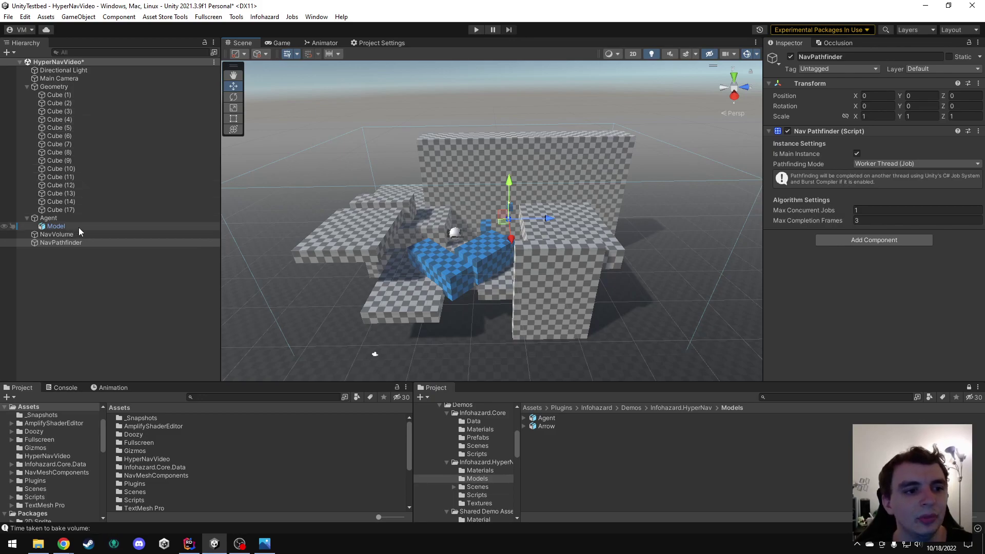
{"action": "key", "text": "ctrl+s"}
Add a Nav Agent component to the Agent object.
{"action": "left_click", "coordinate": [49, 218]}
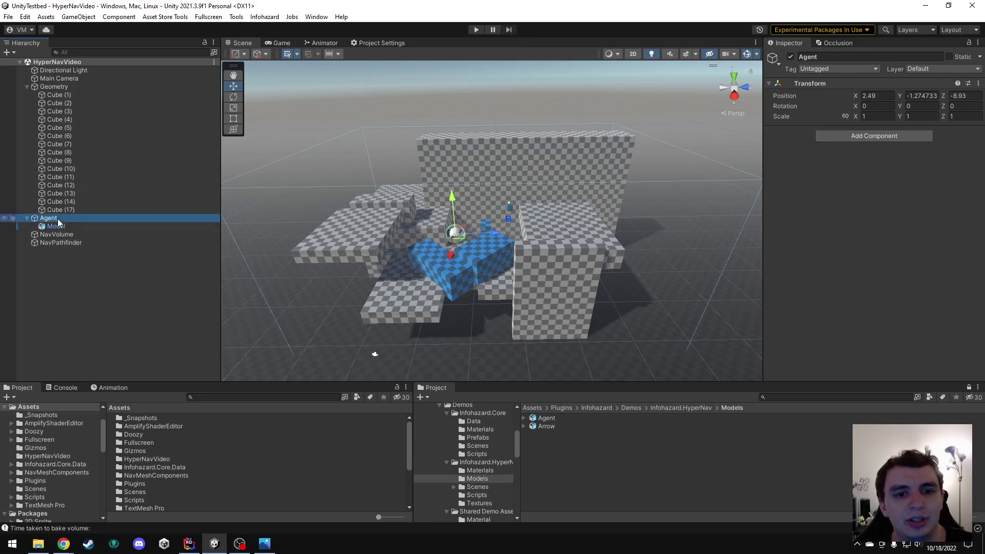
{"action": "key", "text": "f"}
{"action": "scroll", "coordinate": [427, 157], "scroll_direction": "down", "scroll_amount": 6}
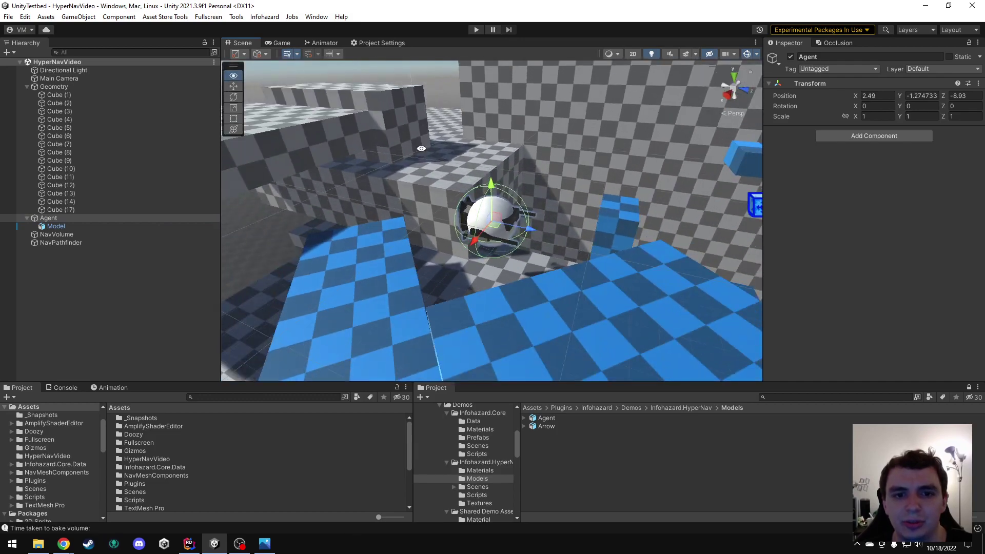
{"action": "left_click_drag", "start_coordinate": [544, 166], "coordinate": [452, 169], "text": "alt"}
{"action": "right_click_drag", "start_coordinate": [452, 169], "coordinate": [455, 170]}
{"action": "left_click", "coordinate": [853, 134]}
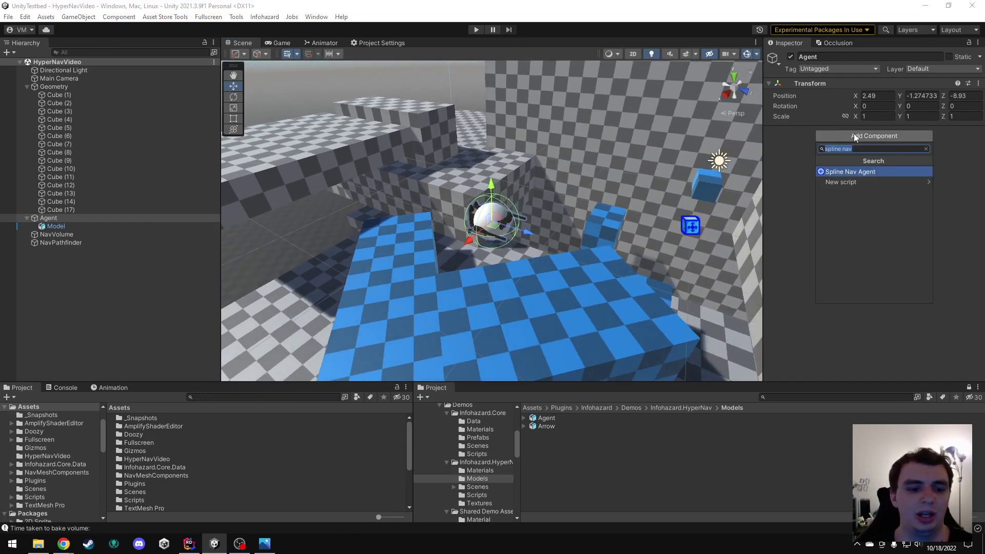
{"action": "type", "text": "nav"}
{"action": "key", "text": "Return"}
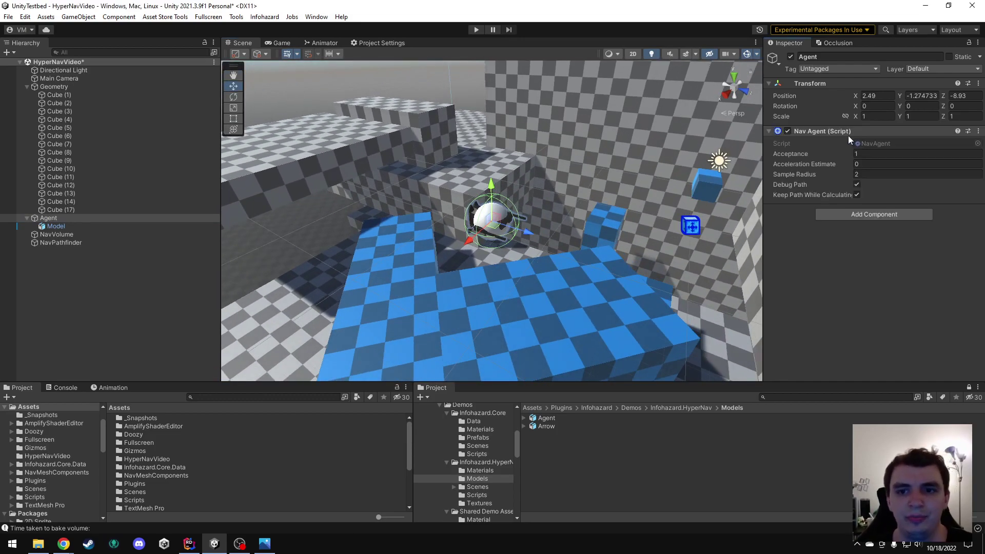
{"action": "right_click_drag", "start_coordinate": [594, 135], "coordinate": [589, 138]}
{"action": "right_click_drag", "start_coordinate": [653, 165], "coordinate": [551, 145]}
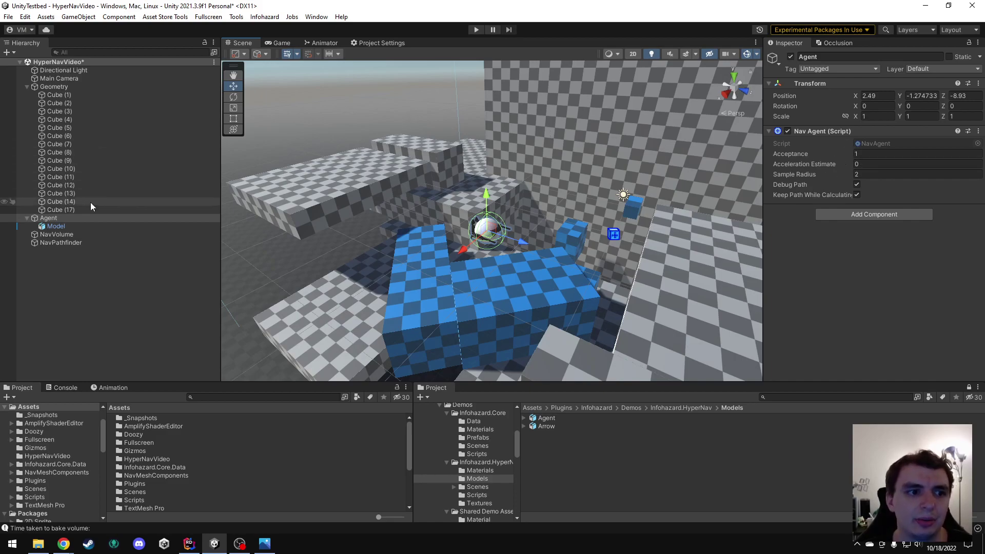
Add the Agent Controller script component to the Agent object and open its script for editing.
{"action": "right_click_drag", "start_coordinate": [507, 124], "coordinate": [526, 128]}
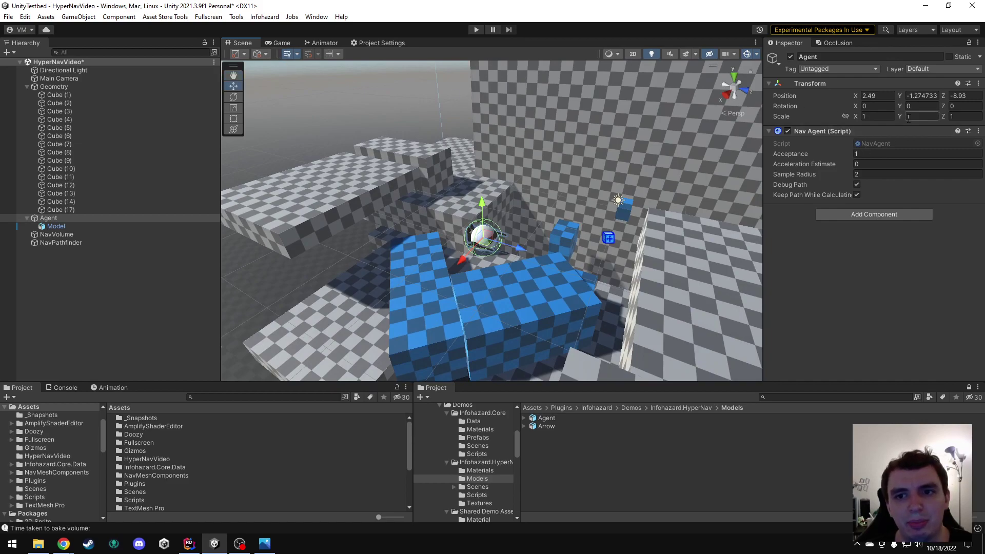
{"action": "left_click", "coordinate": [861, 214]}
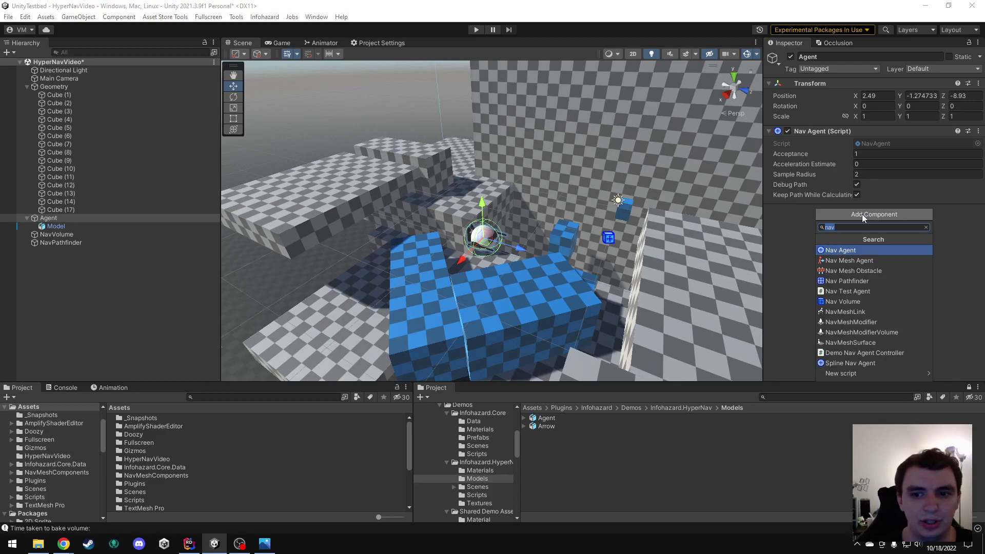
{"action": "type", "text": "agent"}
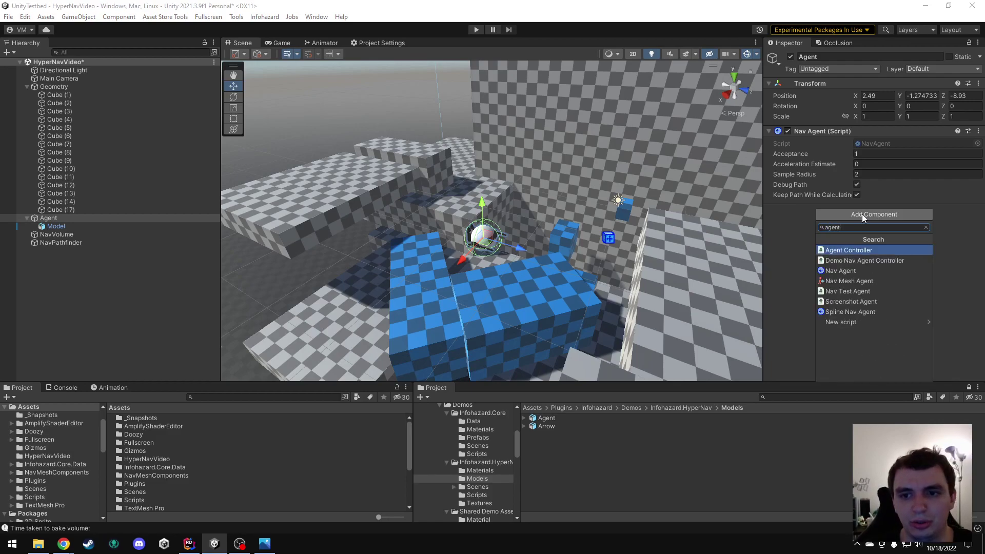
{"action": "key", "text": "Return"}
{"action": "left_click_drag", "start_coordinate": [562, 154], "coordinate": [582, 151], "text": "alt"}
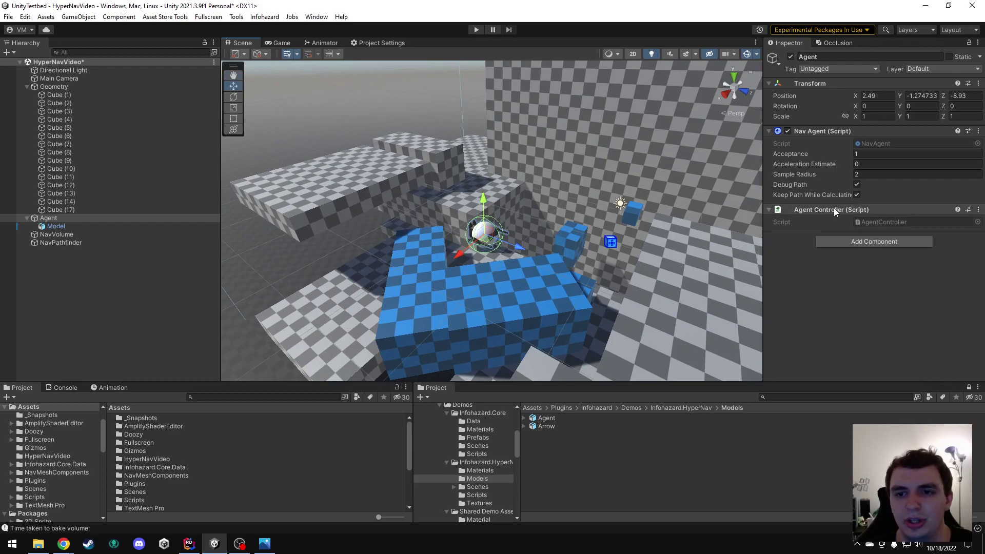
{"action": "left_click_drag", "start_coordinate": [579, 113], "coordinate": [592, 139], "text": "alt"}
{"action": "right_click", "coordinate": [841, 211]}
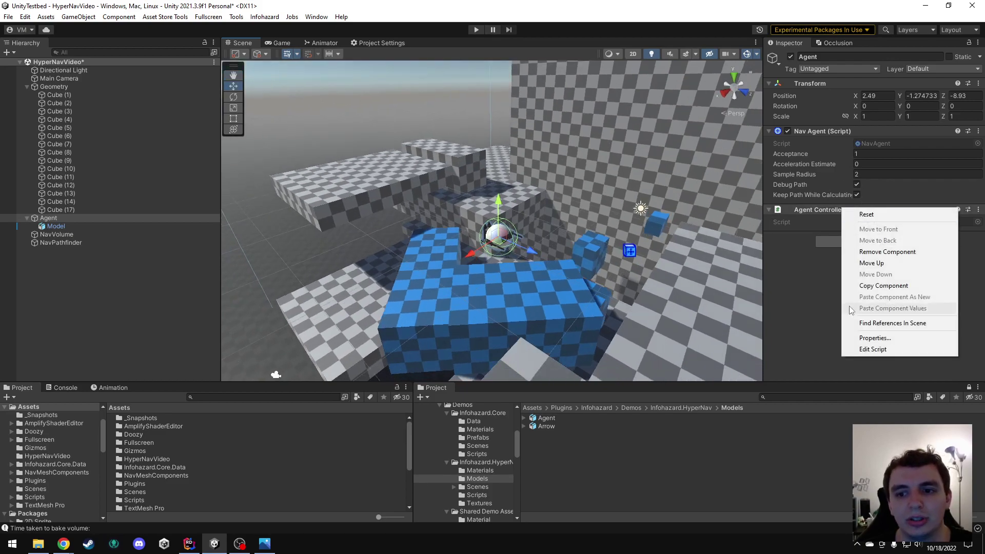
{"action": "left_click", "coordinate": [875, 350]}
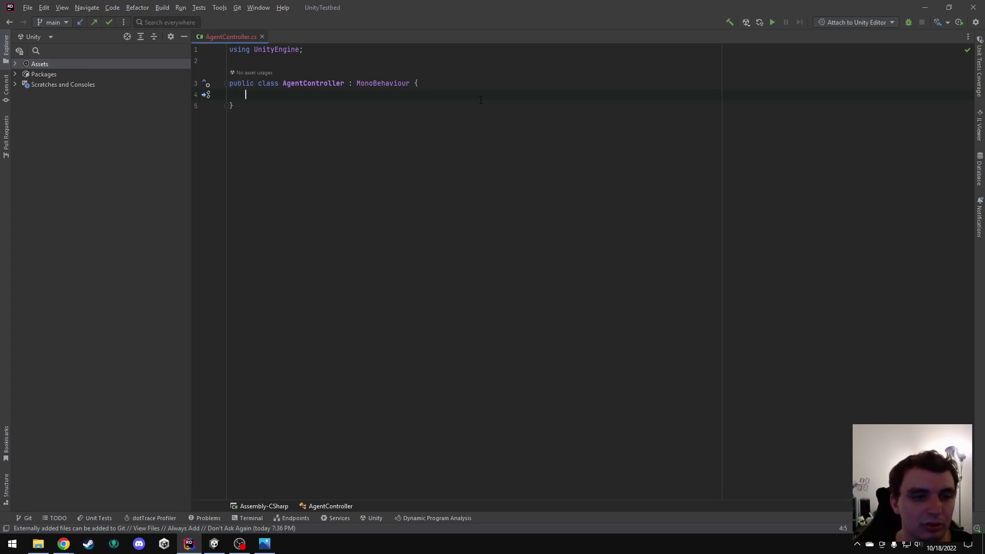
Declare a private serialized NavAgent field named _agent in the AgentController class, using the Infohazard.HyperNav type.
{"action": "type", "text": "SerializeField] pri"}
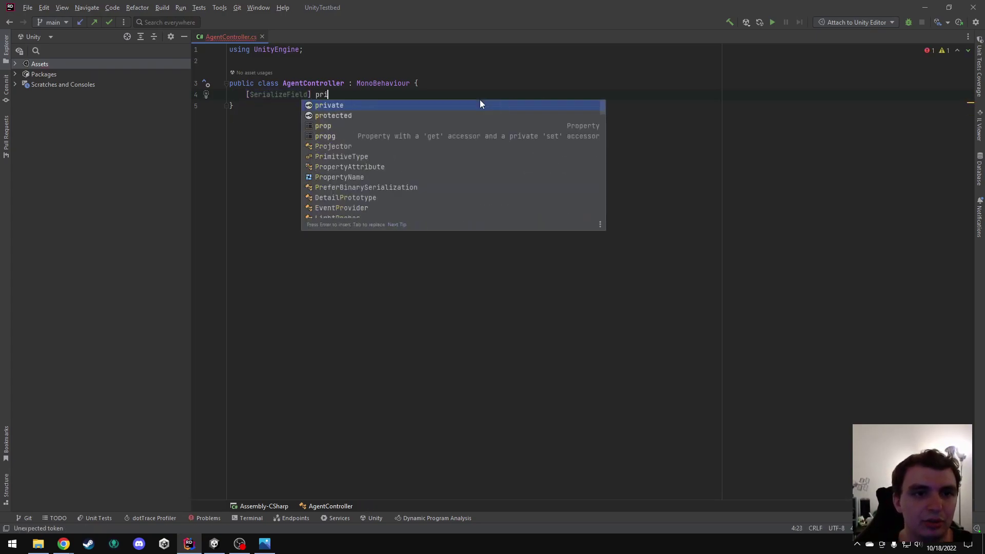
{"action": "key", "text": "Return"}
{"action": "type", "text": "Navage"}
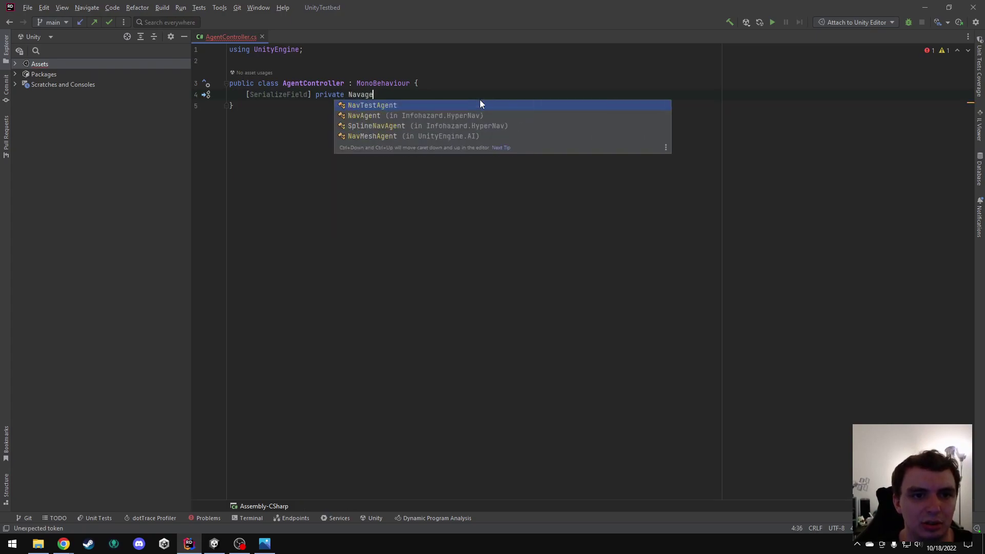
{"action": "key", "text": "Down"}
{"action": "key", "text": "Return"}
{"action": "type", "text": "_agent;"}
Declare a private serialized Transform field named _target below the _agent field.
{"action": "key", "text": "Return"}
{"action": "type", "text": "[Se"}
{"action": "key", "text": "Return"}
{"action": "type", "text": "private Tran"}
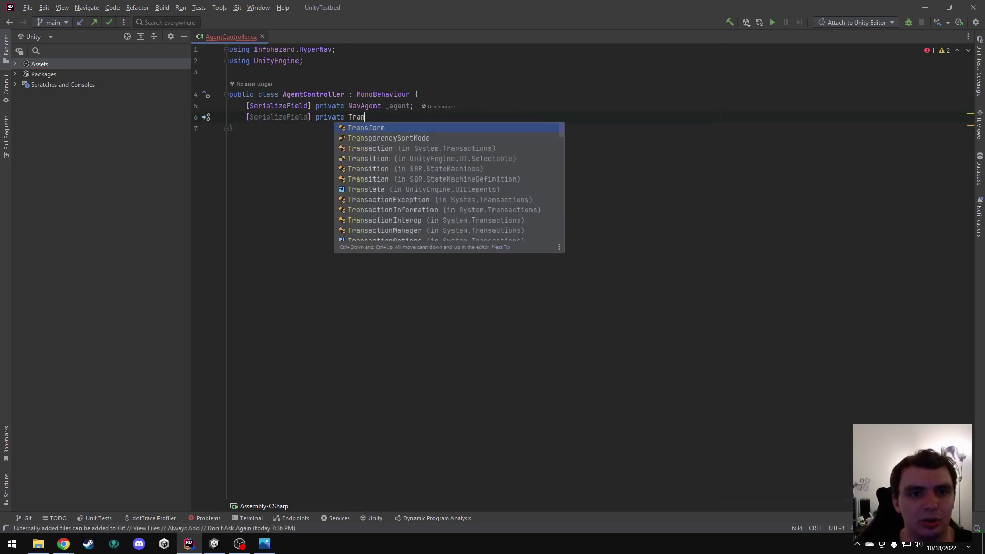
{"action": "key", "text": "Return"}
{"action": "type", "text": "_"}
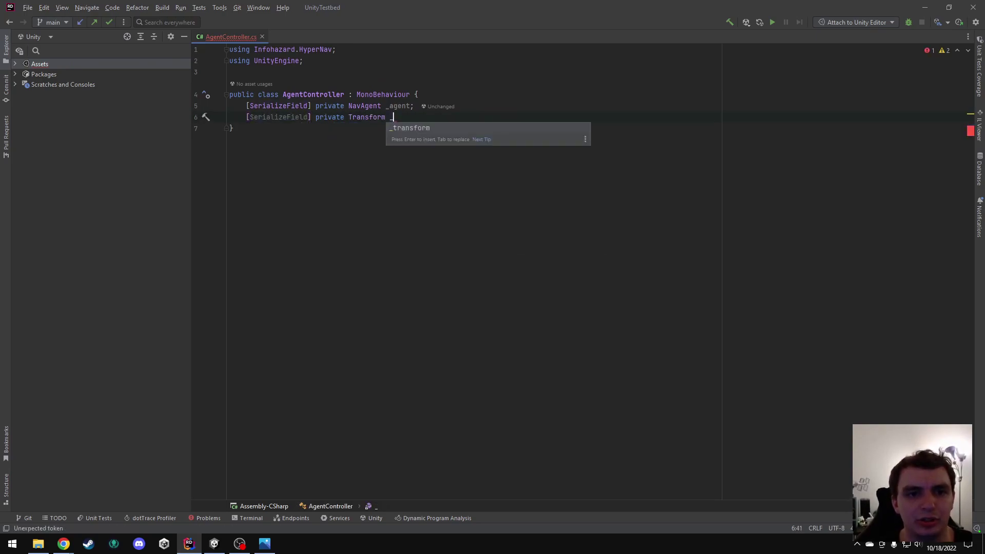
{"action": "type", "text": "target;"}
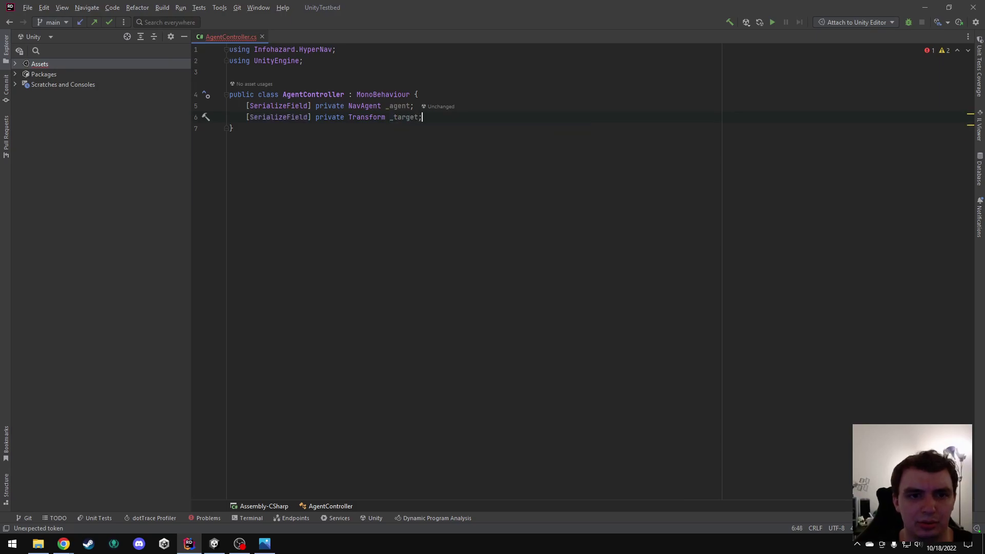
Declare a private serialized float field named _speed below the _target field.
{"action": "key", "text": "Return"}
{"action": "type", "text": "[Se"}
{"action": "key", "text": "Return"}
{"action": "type", "text": "pri"}
{"action": "key", "text": "Return"}
{"action": "type", "text": "fl"}
{"action": "key", "text": "Return"}
{"action": "type", "text": "_speed;"}
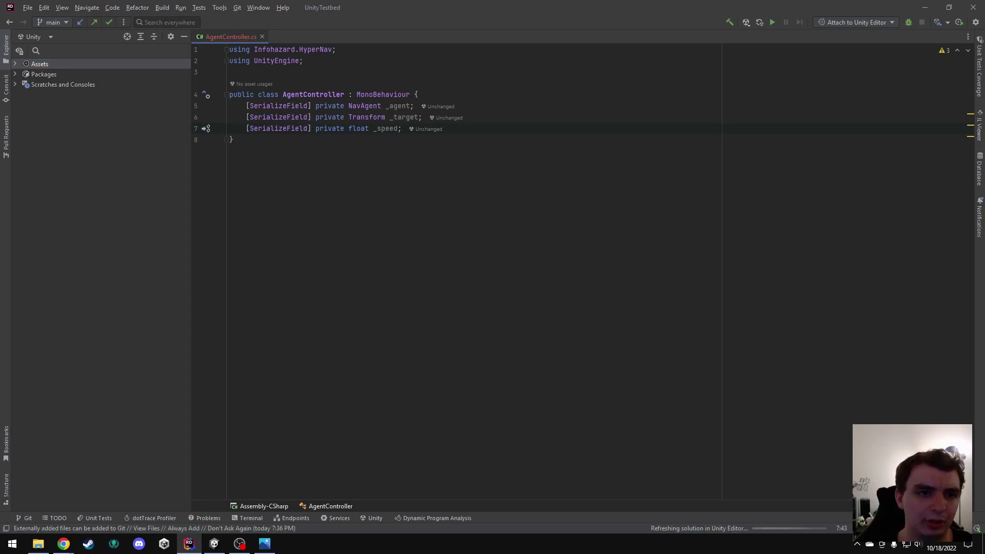
Add a private Update method that sets _agent.Destination to _target.position, replacing the generated placeholder exception.
{"action": "key", "text": "Return"}
{"action": "key", "text": "Return"}
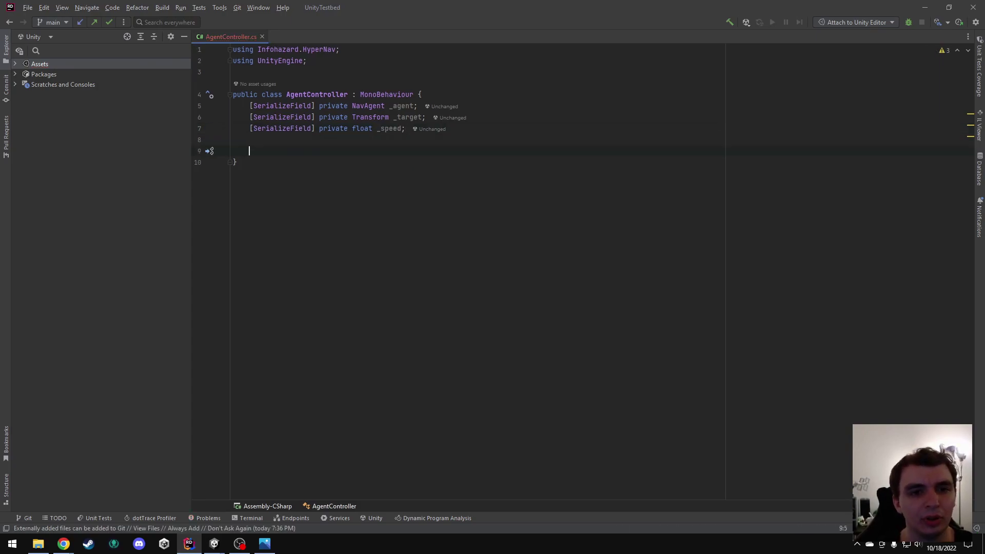
{"action": "type", "text": "upd"}
{"action": "key", "text": "Return"}
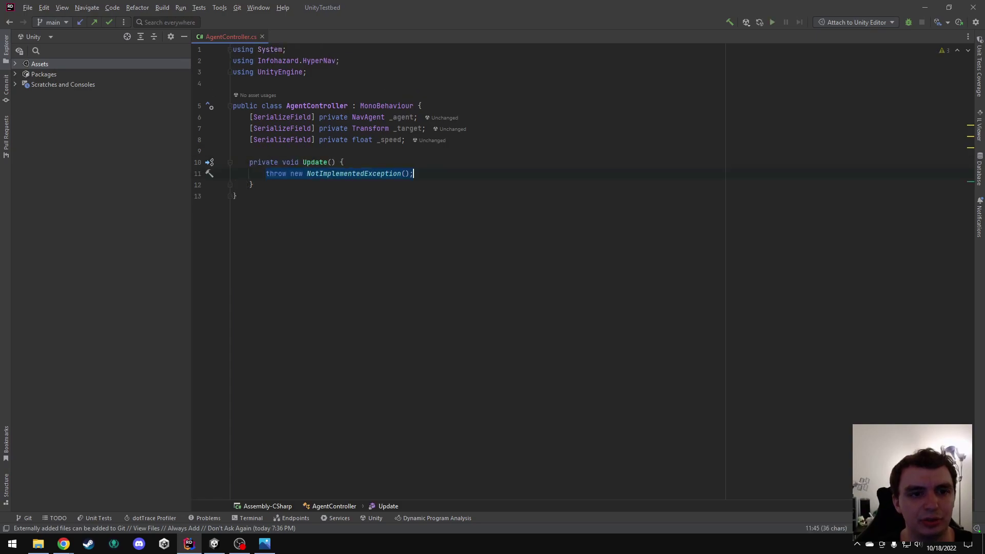
{"action": "key", "text": "BackSpace"}
{"action": "type", "text": "_agent.dest"}
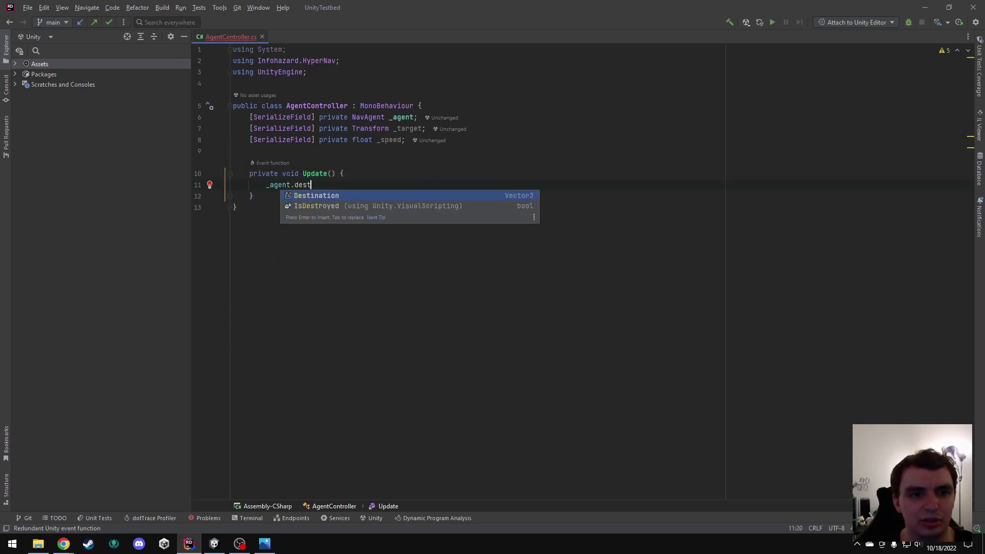
{"action": "key", "text": "Return"}
{"action": "type", "text": "= _target.position;  "}
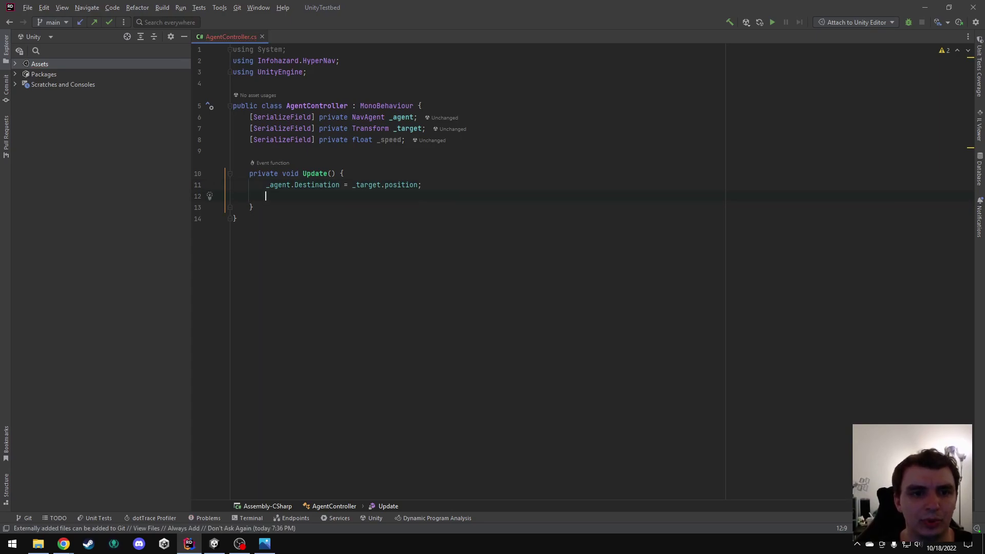
In Update, store _agent.DesiredVelocity in a Vector3 named vel and increment transform.position by vel * _speed * Time.deltaTime.
{"action": "type", "text": "Vec"}
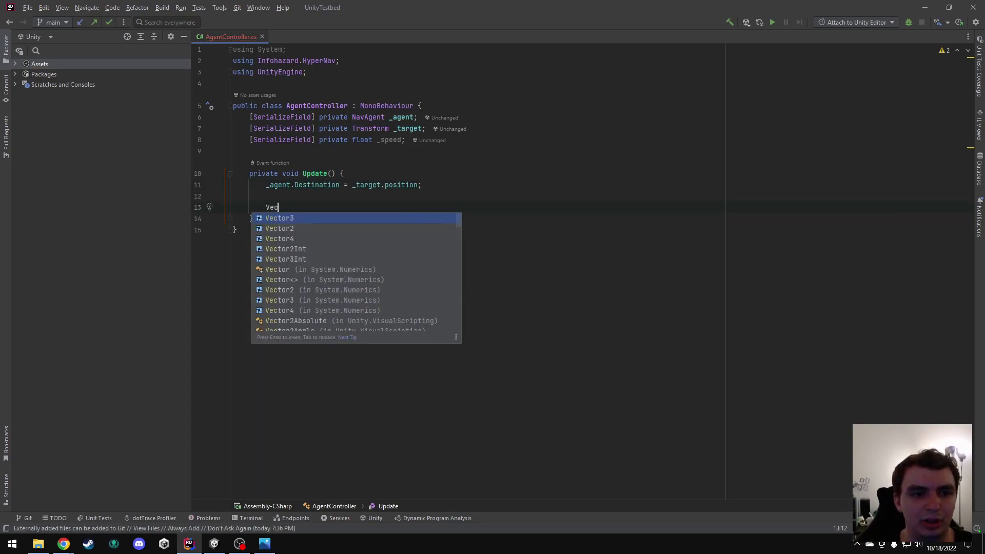
{"action": "type", "text": "tor3 vel = "}
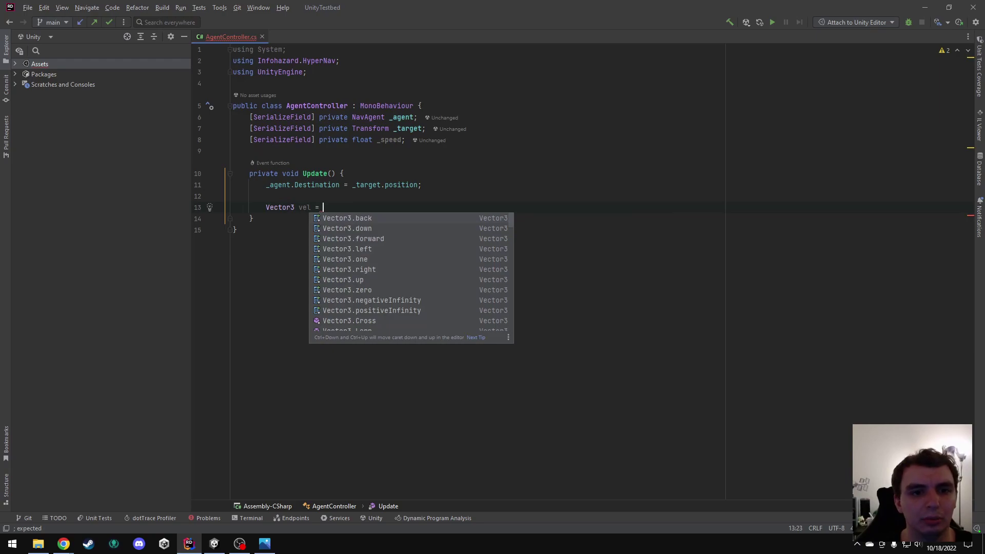
{"action": "type", "text": "_"}
{"action": "key", "text": "Return"}
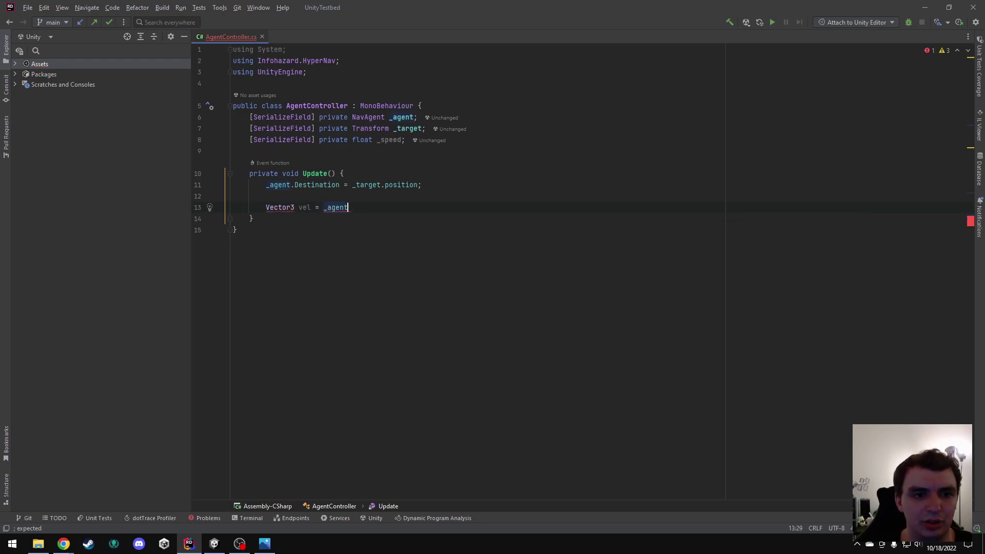
{"action": "type", "text": ".des"}
{"action": "key", "text": "Down"}
{"action": "key", "text": "Return"}
{"action": "type", "text": ";"}
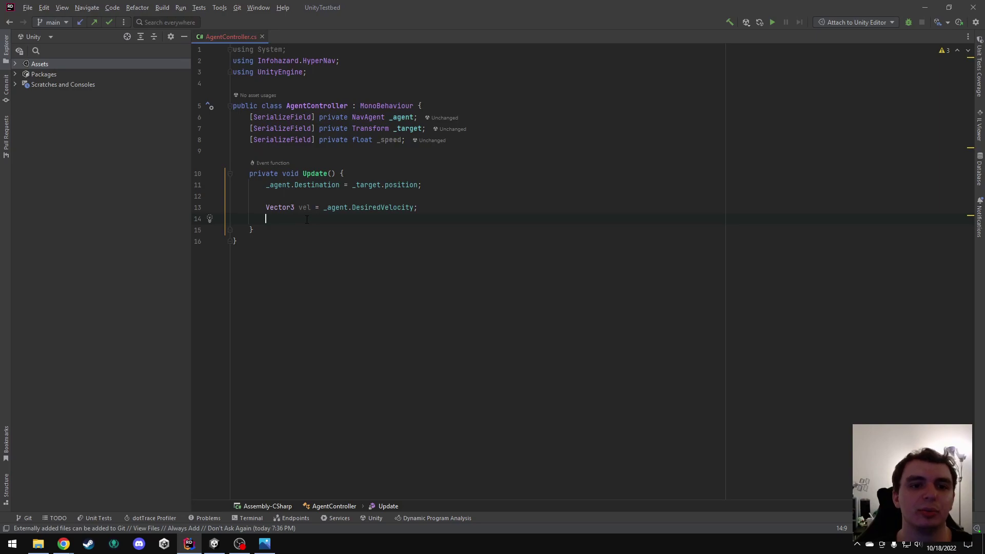
{"action": "type", "text": "transform.position += vel * "}
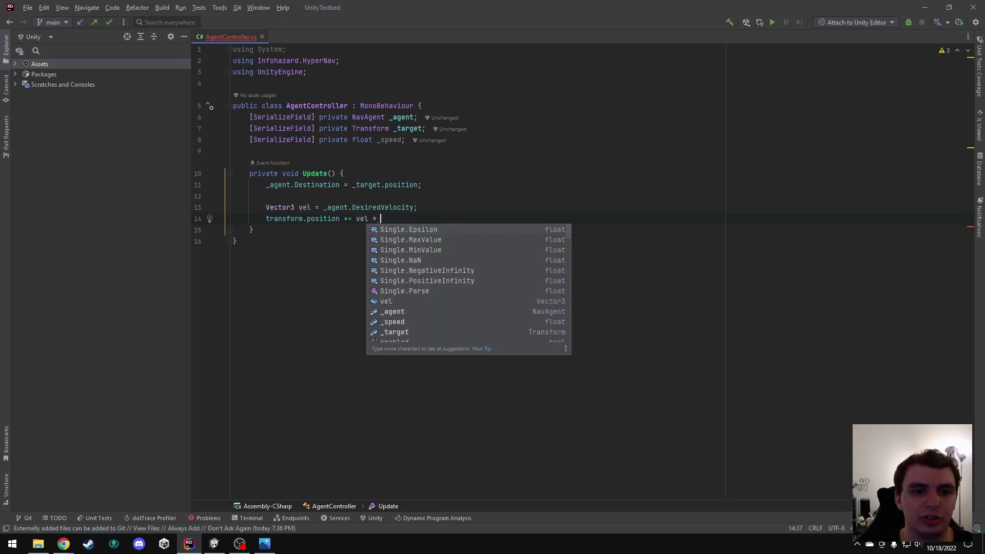
{"action": "type", "text": "_speed * Time.deltaTime"}
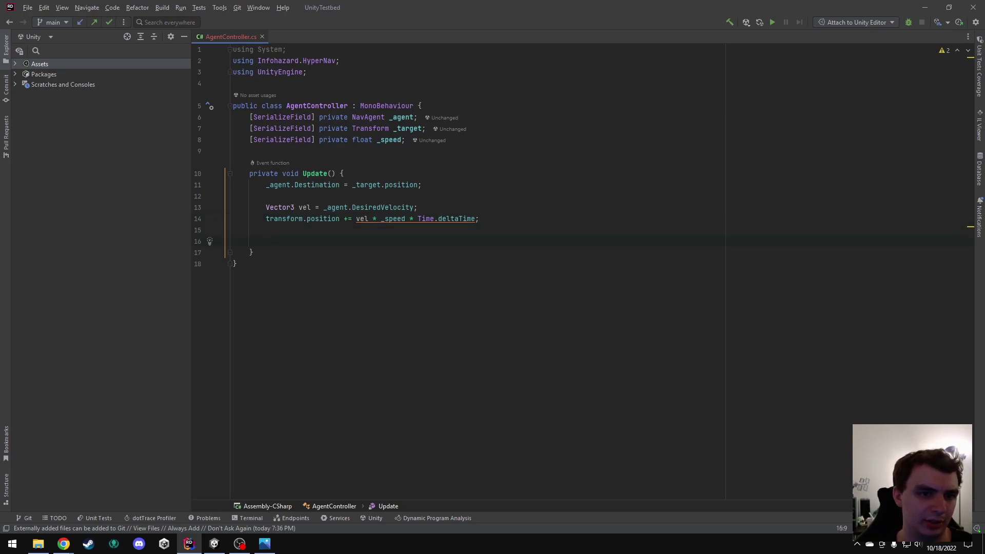
Add an if block to the end of Update with the condition vel.sqrMagnitude > 0.01.
{"action": "type", "text": "if (vel.sqr"}
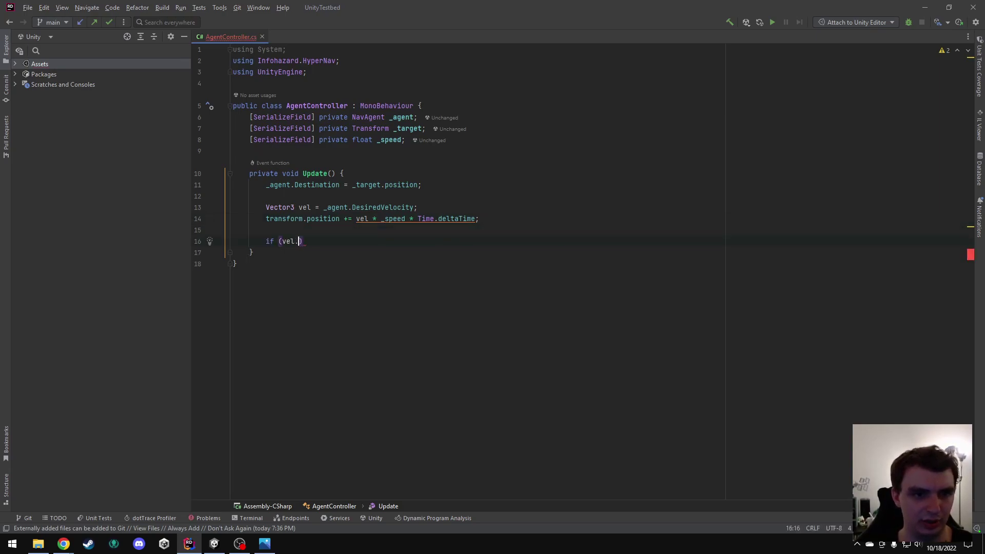
{"action": "key", "text": "Return"}
{"action": "type", "text": "> 0.01"}
{"action": "key", "text": "Return"}
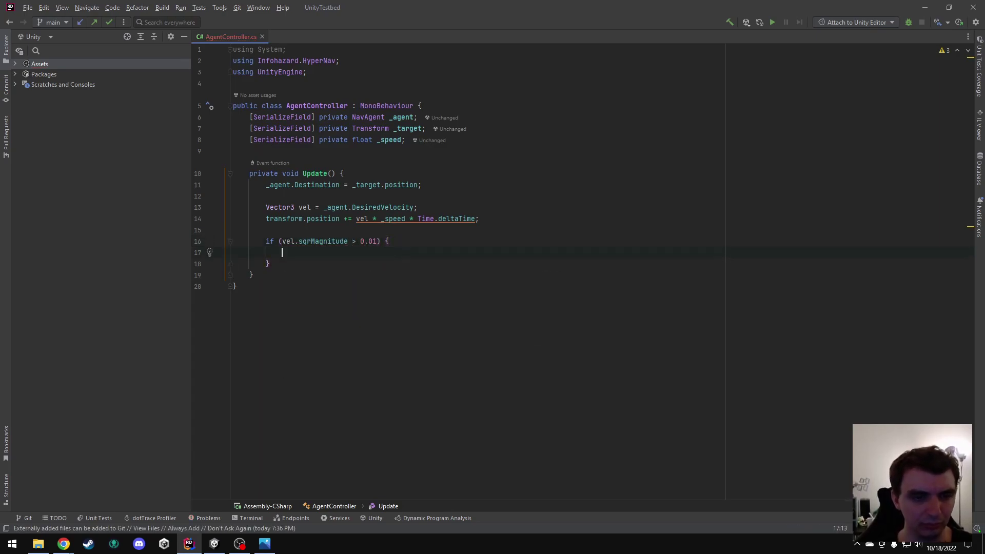
Inside the if block, set transform.rotation to Quaternion.LookRotation(vel, Vector3.up).
{"action": "type", "text": "transform.rotation = Quater"}
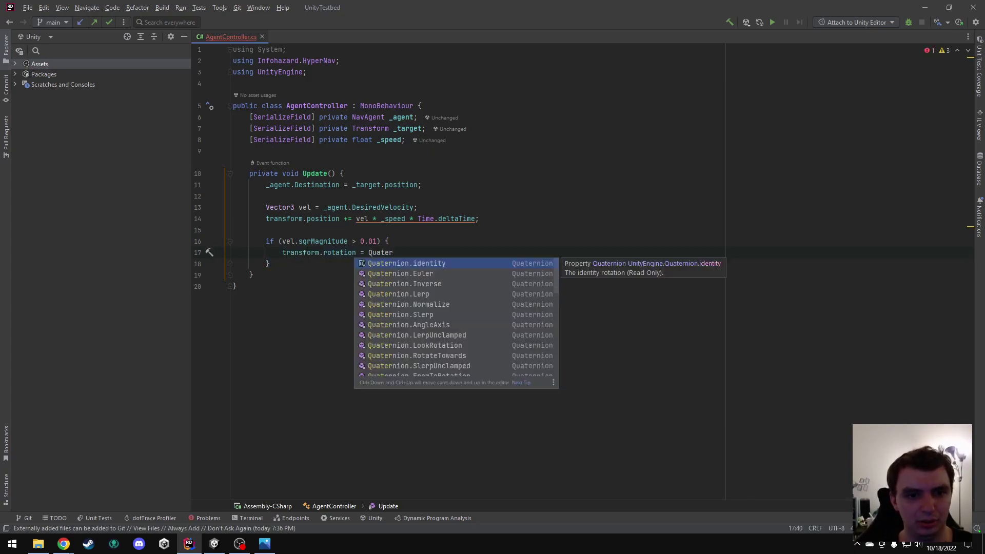
{"action": "key", "text": "Down"}
{"action": "type", "text": "uater"}
{"action": "key", "text": "Down"}
{"action": "key", "text": "Return"}
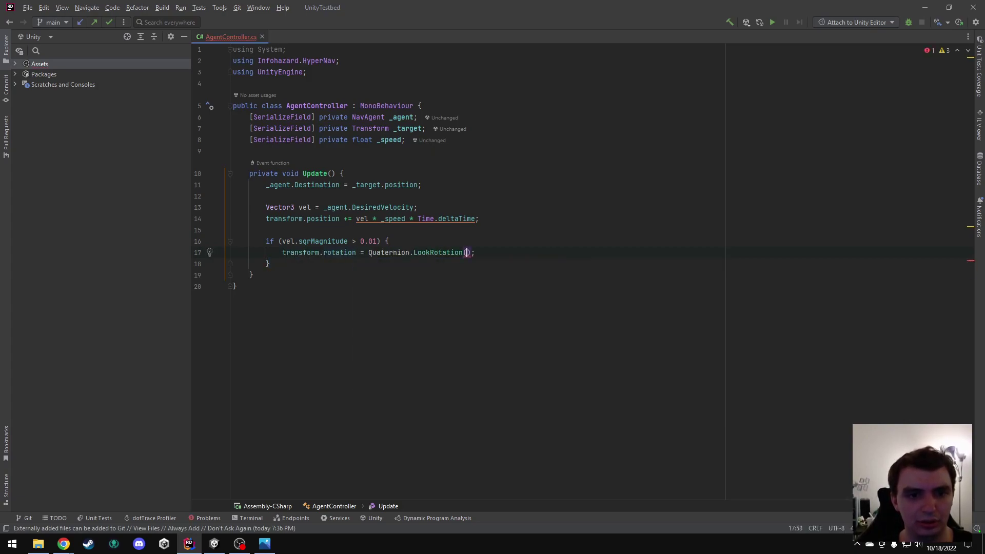
{"action": "type", "text": "vel, V"}
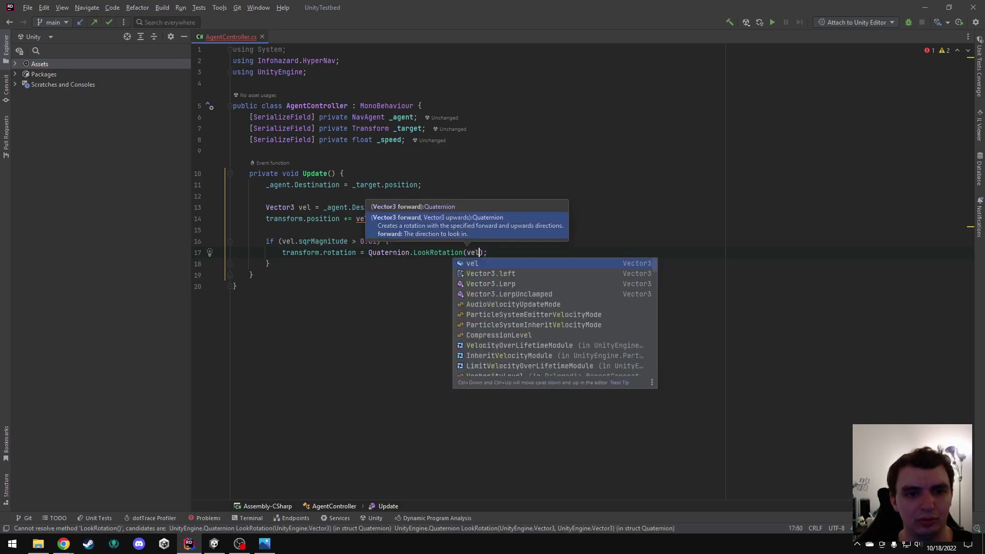
{"action": "type", "text": "ector3.up"}
{"action": "key", "text": "End"}
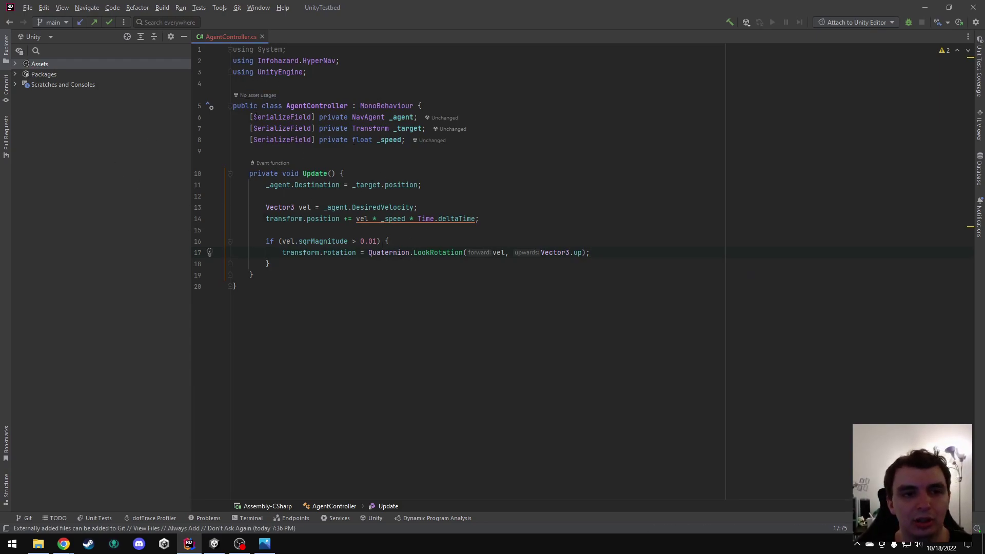
Switch to Unity, assign the Agent's Nav Agent component to the Agent Controller's Agent reference, and set Speed to 5.
{"action": "left_click", "coordinate": [215, 544]}
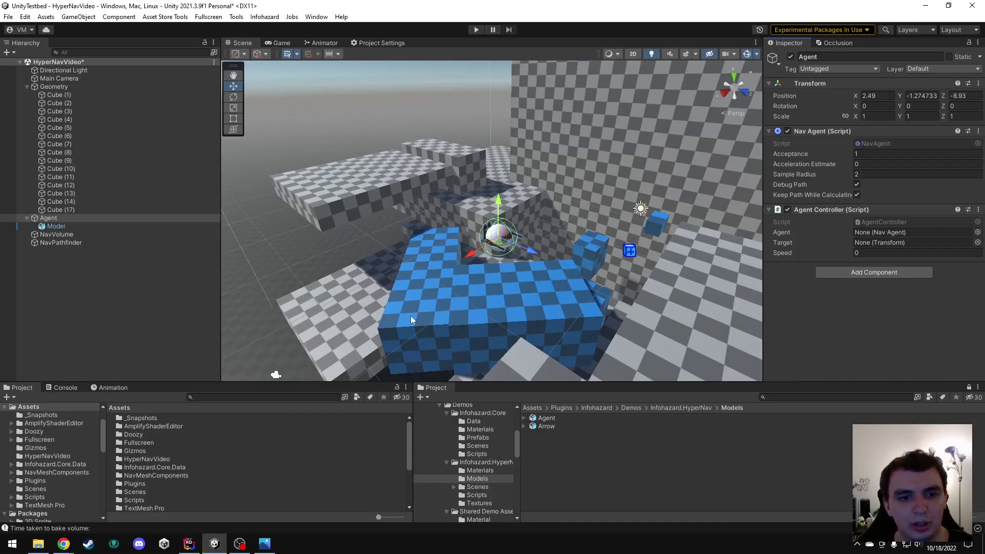
{"action": "right_click_drag", "start_coordinate": [427, 260], "coordinate": [445, 263]}
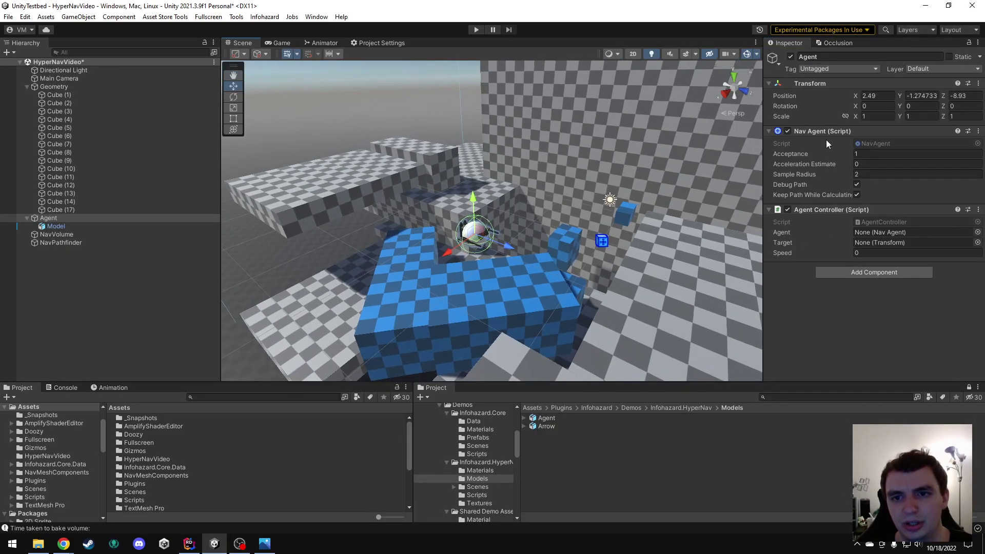
{"action": "left_click_drag", "start_coordinate": [815, 131], "coordinate": [883, 233]}
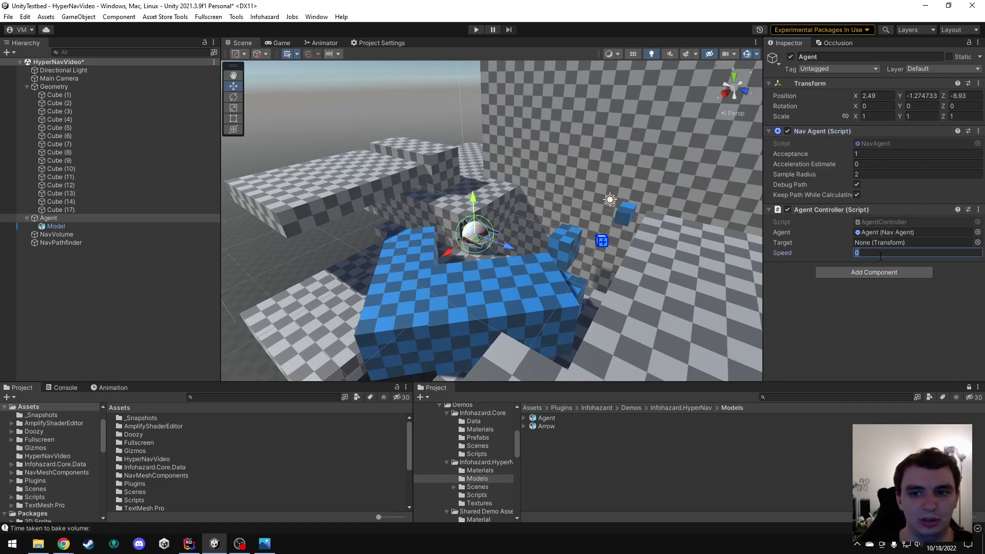
Create an empty game object in the scene and name it Target.
{"action": "right_click", "coordinate": [67, 279]}
{"action": "left_click", "coordinate": [101, 277]}
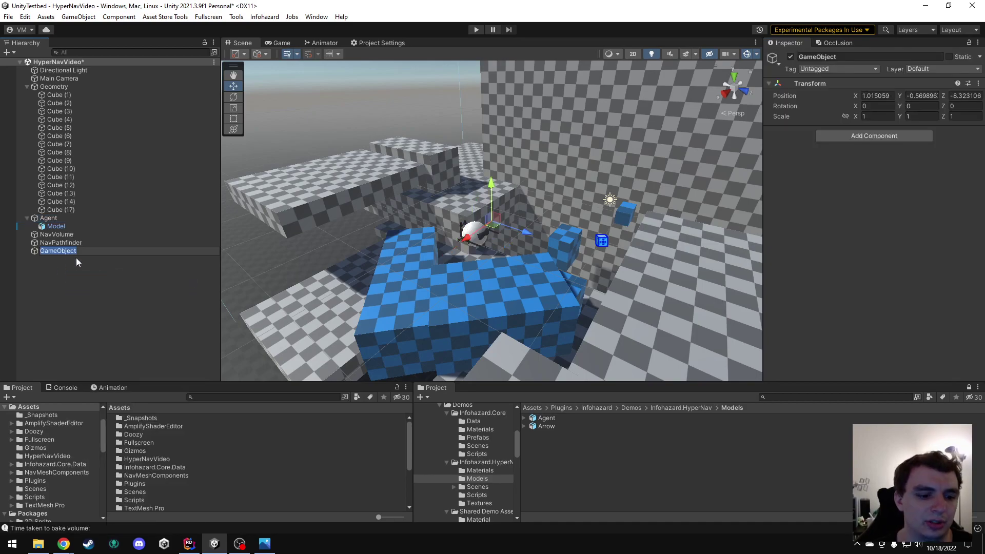
{"action": "type", "text": "Target"}
{"action": "key", "text": "Return"}
Assign the Target object to the Target reference of the Agent's Agent Controller component.
{"action": "right_click_drag", "start_coordinate": [451, 221], "coordinate": [410, 205]}
{"action": "left_click", "coordinate": [49, 218]}
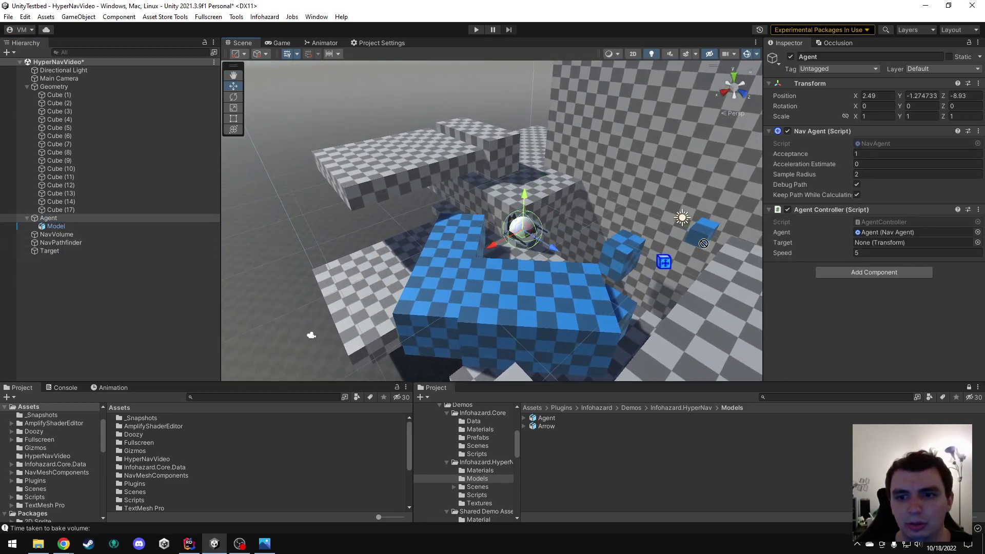
{"action": "right_click_drag", "start_coordinate": [444, 175], "coordinate": [521, 132]}
Save the scene and enter Play mode.
{"action": "key", "text": "ctrl+s"}
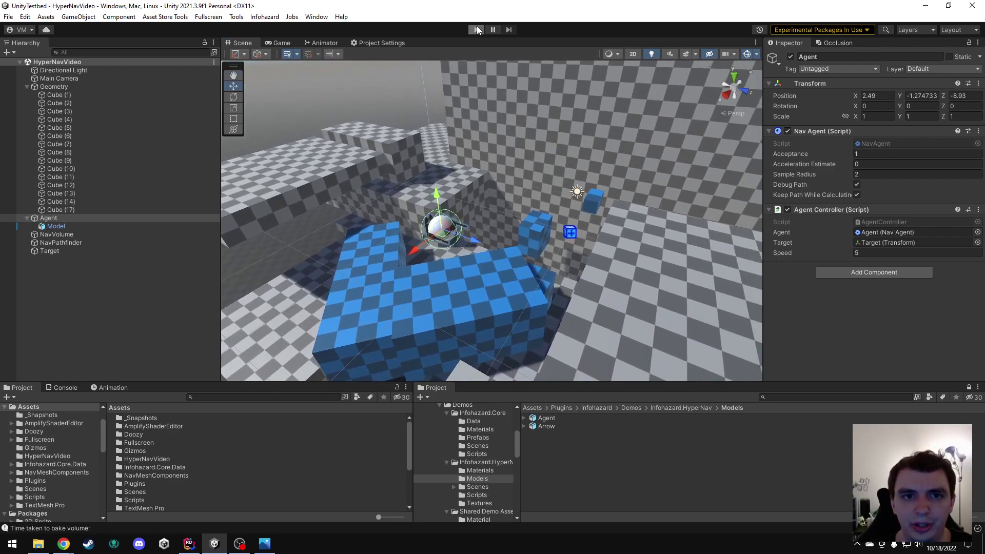
{"action": "left_click", "coordinate": [476, 30]}
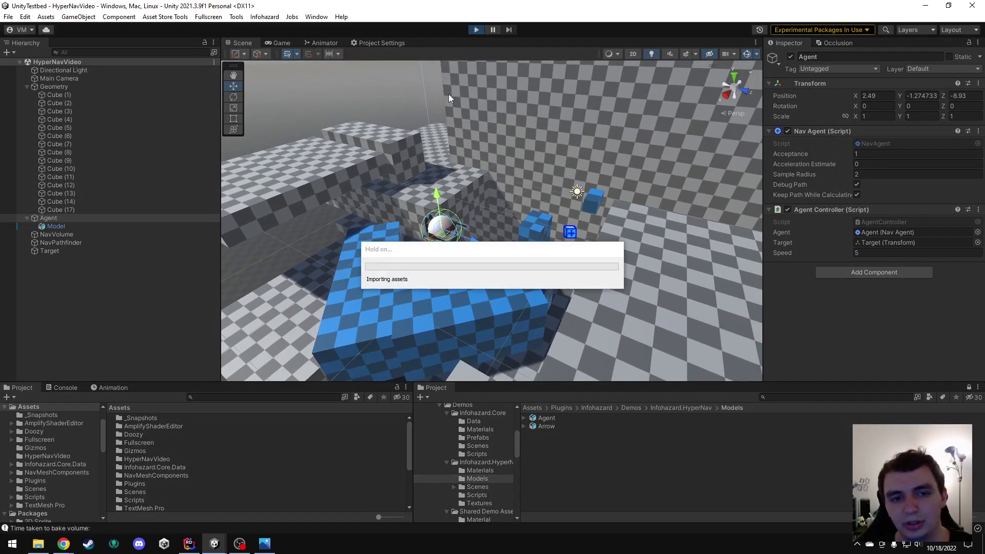
In the Scene view, move the Target past the blue blocks to about X -1.84, Y 4.38, Z 11.73 to test the Agent's pathfinding.
{"action": "left_click", "coordinate": [242, 45]}
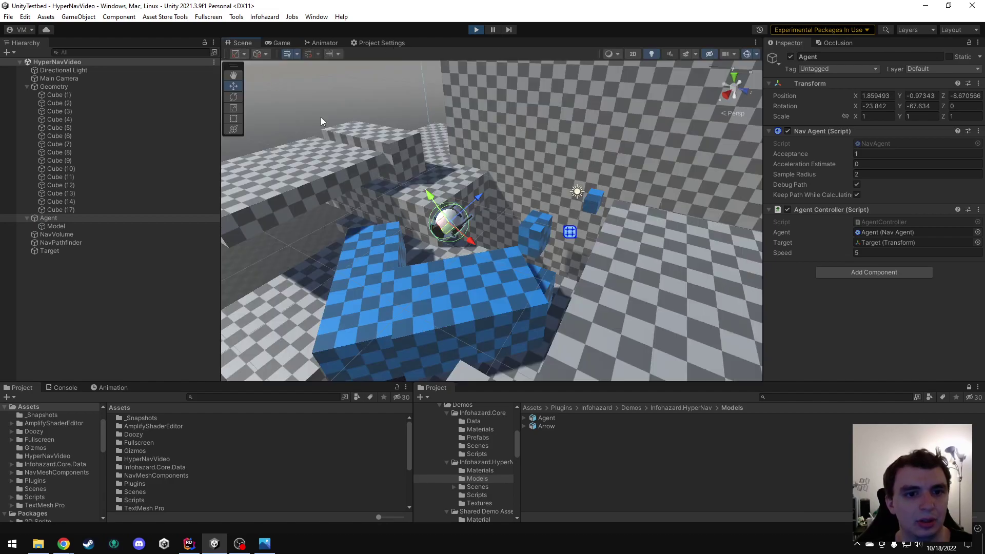
{"action": "scroll", "coordinate": [328, 164], "scroll_direction": "down", "scroll_amount": 3}
{"action": "left_click", "coordinate": [62, 251]}
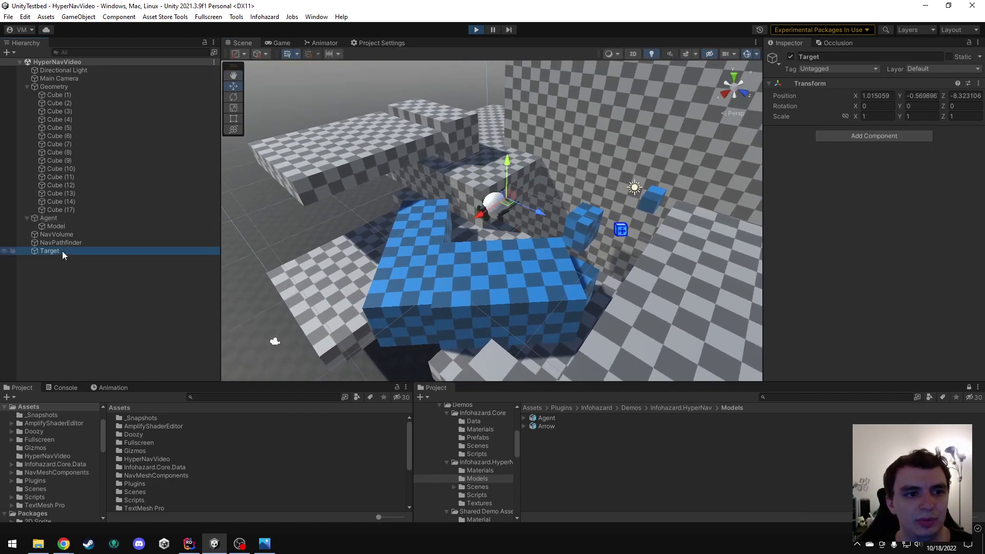
{"action": "right_click_drag", "start_coordinate": [394, 216], "coordinate": [489, 205]}
{"action": "key", "text": "a"}
{"action": "left_click_drag", "start_coordinate": [488, 205], "coordinate": [730, 204]}
{"action": "left_click_drag", "start_coordinate": [752, 148], "coordinate": [759, 107]}
{"action": "key", "text": "s"}
{"action": "right_click_drag", "start_coordinate": [577, 204], "coordinate": [608, 192]}
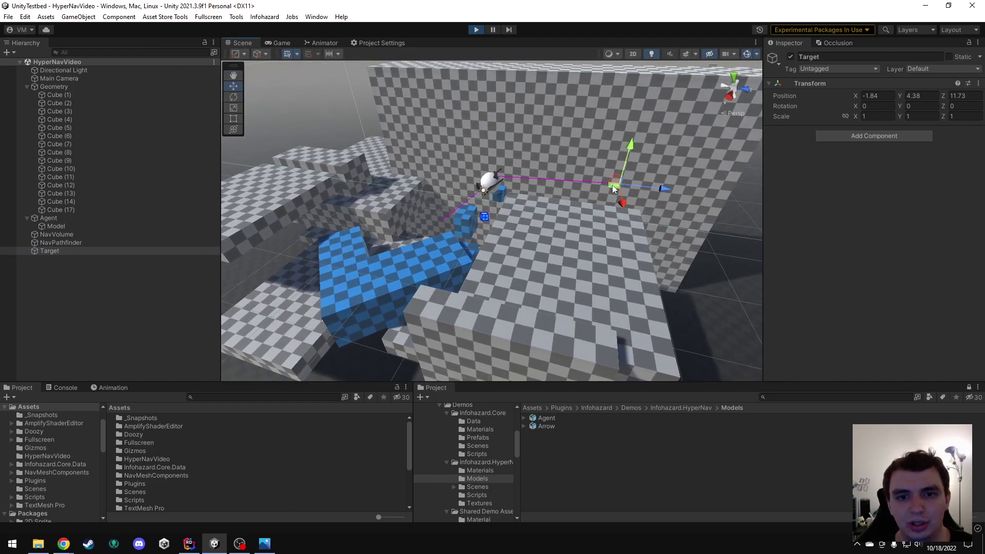
Move the Target to the opposite end of the level, at about X -12.82, Y 7.05, Z -18.9, for the Agent to follow.
{"action": "left_click_drag", "start_coordinate": [613, 187], "coordinate": [264, 182]}
{"action": "key", "text": "a"}
{"action": "right_click_drag", "start_coordinate": [464, 189], "coordinate": [435, 171]}
{"action": "left_click_drag", "start_coordinate": [442, 150], "coordinate": [422, 225]}
{"action": "left_click_drag", "start_coordinate": [449, 262], "coordinate": [395, 266]}
{"action": "right_click_drag", "start_coordinate": [402, 277], "coordinate": [547, 275]}
{"action": "left_click_drag", "start_coordinate": [546, 274], "coordinate": [307, 224]}
{"action": "right_click_drag", "start_coordinate": [445, 247], "coordinate": [482, 323]}
{"action": "key", "text": "s"}
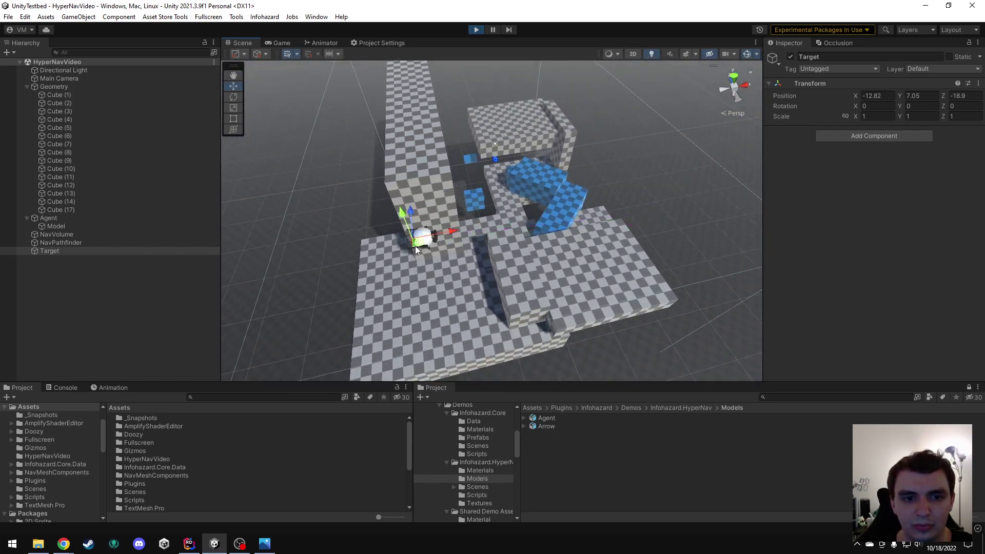
Move the Target back across the level in several stages to about X -3.25, Y 6.56, Z 13.33, beside the tall wall.
{"action": "left_click_drag", "start_coordinate": [417, 243], "coordinate": [523, 126]}
{"action": "right_click_drag", "start_coordinate": [588, 195], "coordinate": [576, 136]}
{"action": "left_click_drag", "start_coordinate": [568, 137], "coordinate": [530, 218]}
{"action": "right_click_drag", "start_coordinate": [530, 218], "coordinate": [564, 187]}
{"action": "key", "text": "w"}
{"action": "left_click_drag", "start_coordinate": [552, 185], "coordinate": [506, 223]}
{"action": "mouse_move", "coordinate": [506, 222]}
{"action": "right_mouse_down"}
{"action": "mouse_move", "coordinate": [525, 198]}
{"action": "mouse_move", "coordinate": [478, 205]}
{"action": "mouse_move", "coordinate": [507, 231]}
{"action": "right_mouse_up"}
{"action": "key", "text": "w"}
{"action": "key", "text": "d"}
{"action": "left_click_drag", "start_coordinate": [513, 234], "coordinate": [622, 260]}
{"action": "right_click_drag", "start_coordinate": [622, 259], "coordinate": [325, 223]}
{"action": "left_click_drag", "start_coordinate": [421, 295], "coordinate": [515, 215]}
{"action": "right_click_drag", "start_coordinate": [516, 215], "coordinate": [588, 215]}
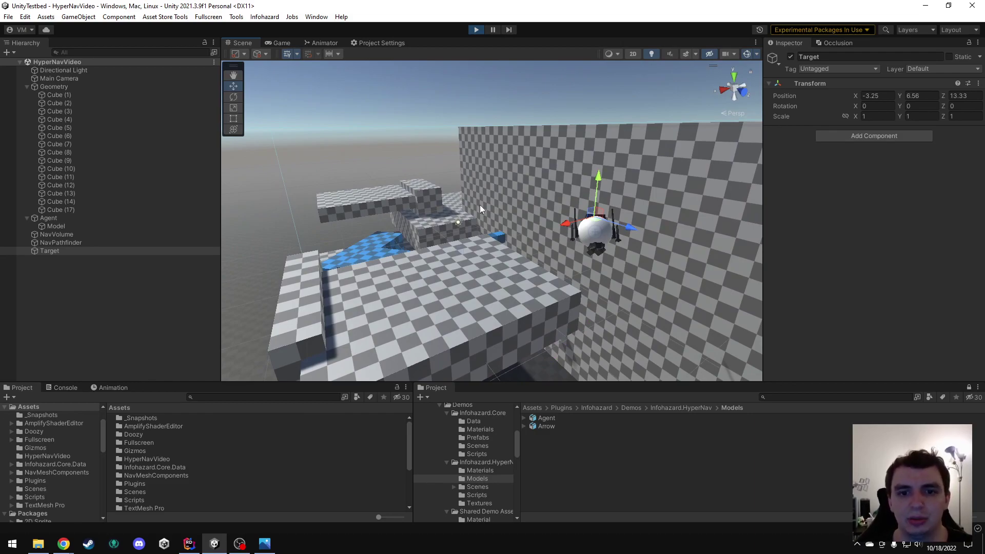
{"action": "right_click_drag", "start_coordinate": [480, 207], "coordinate": [515, 230]}
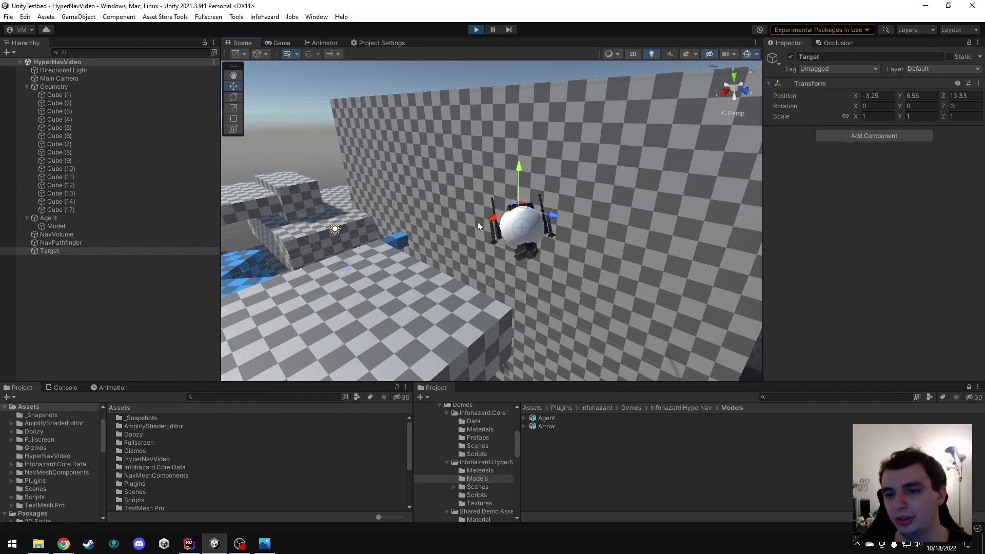